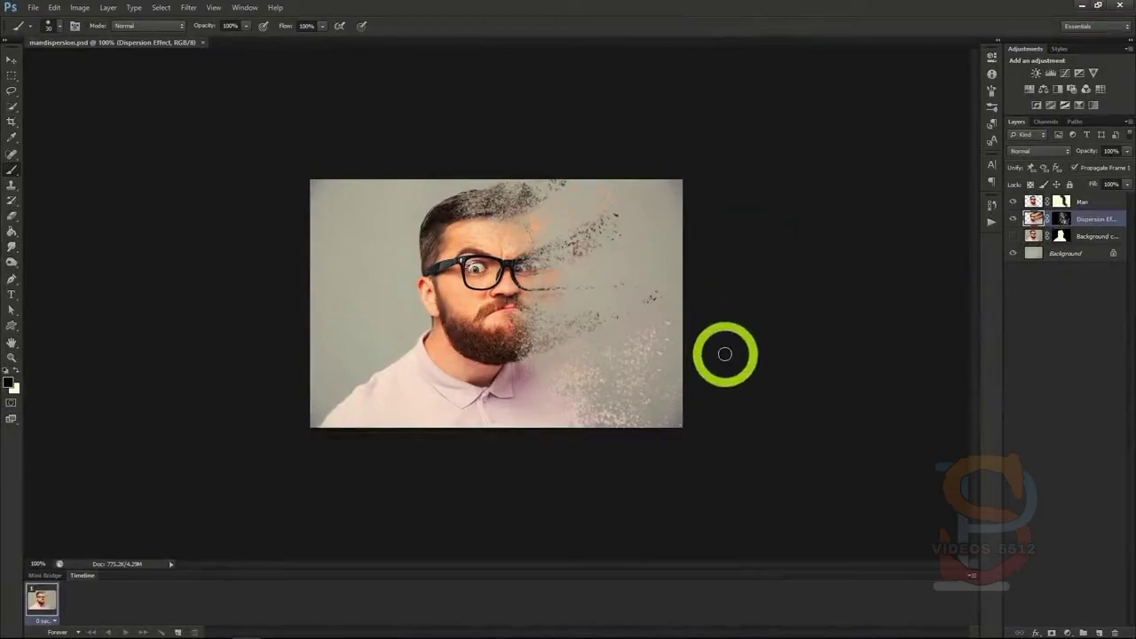
scroll(731, 348, "up", 2)
scroll(731, 351, "up", 1)
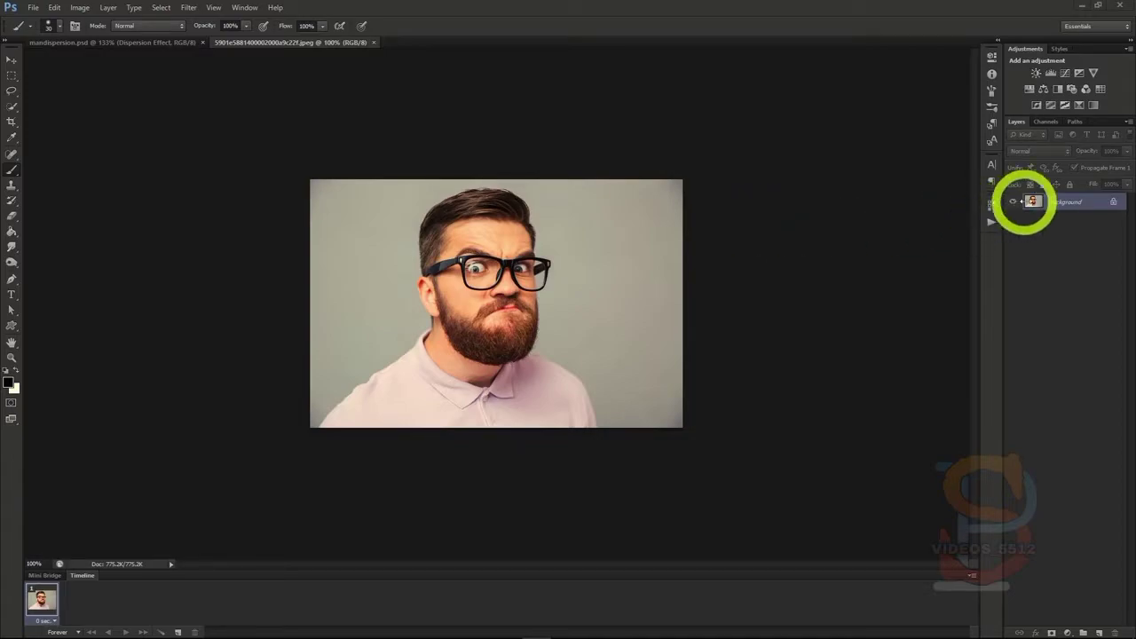
- Duplicate the Background layer as "Background copy" in the same document
right_click(1056, 201)
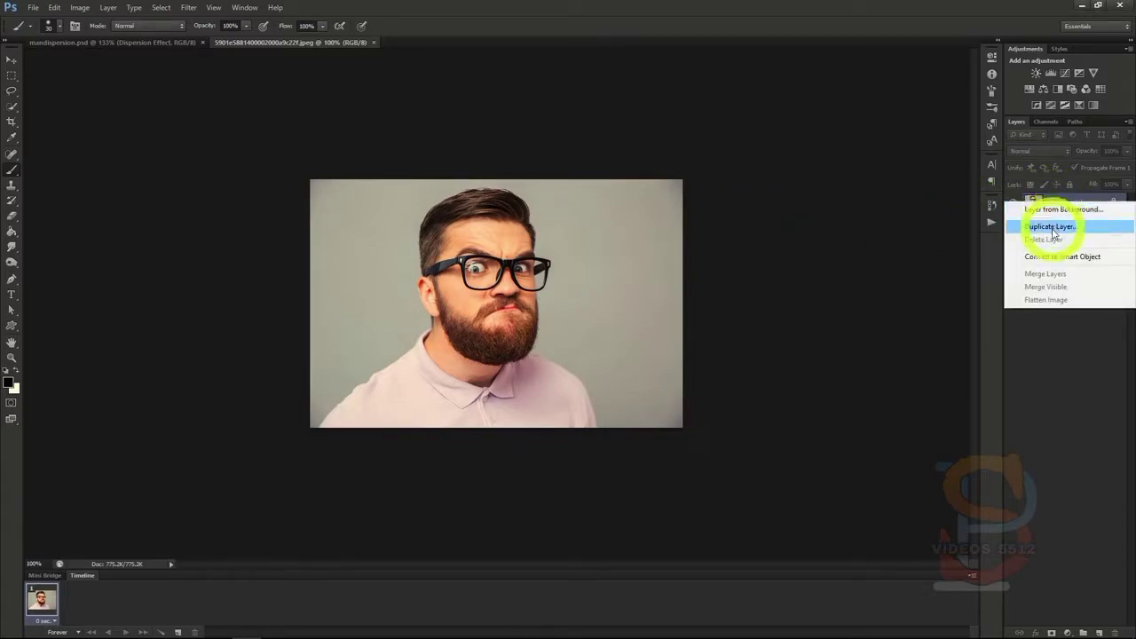
left_click(1045, 226)
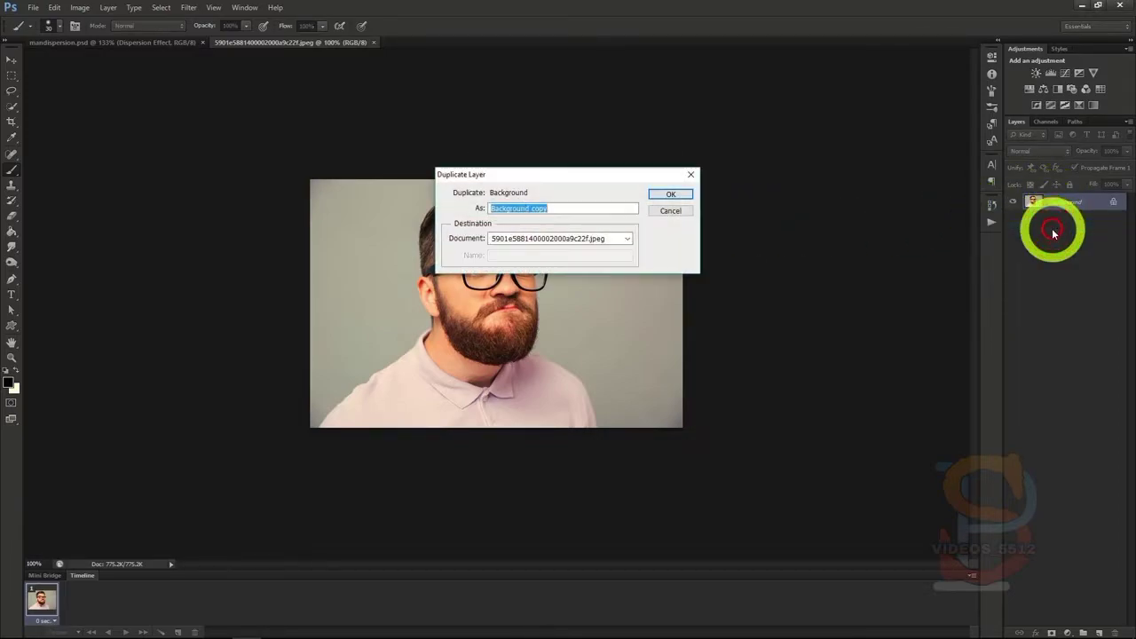
left_click(662, 196)
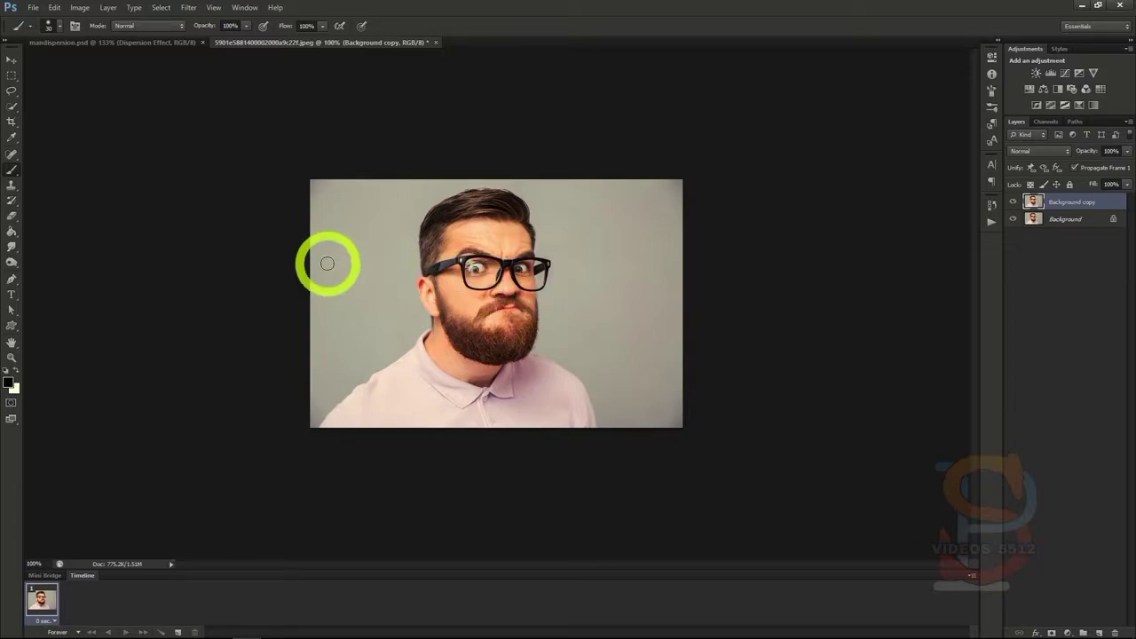
- On the Background layer, lasso loosely around the man and fill the selection with Content-Aware in Normal mode at 100% opacity
left_click(11, 90)
key("alt+bracketleft")
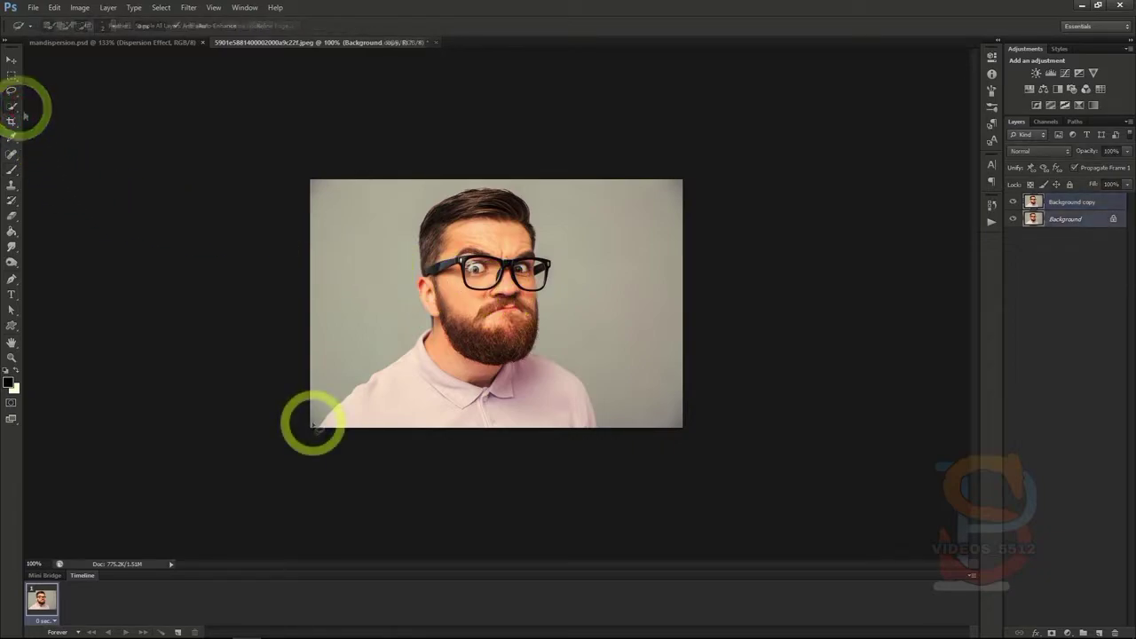
mouse_move(310, 425)
left_mouse_down()
mouse_move(333, 358)
mouse_move(394, 342)
mouse_move(408, 312)
mouse_move(402, 271)
mouse_move(424, 195)
mouse_move(499, 182)
mouse_move(547, 215)
mouse_move(565, 286)
mouse_move(559, 330)
mouse_move(604, 423)
mouse_move(564, 444)
mouse_move(318, 419)
left_mouse_up()
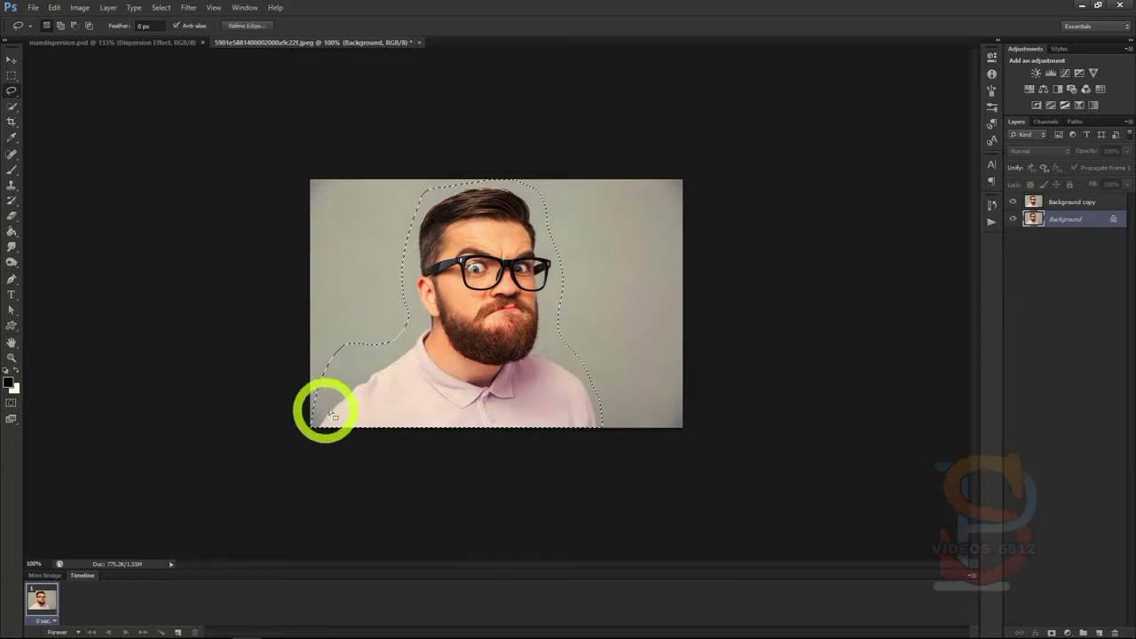
right_click(417, 367)
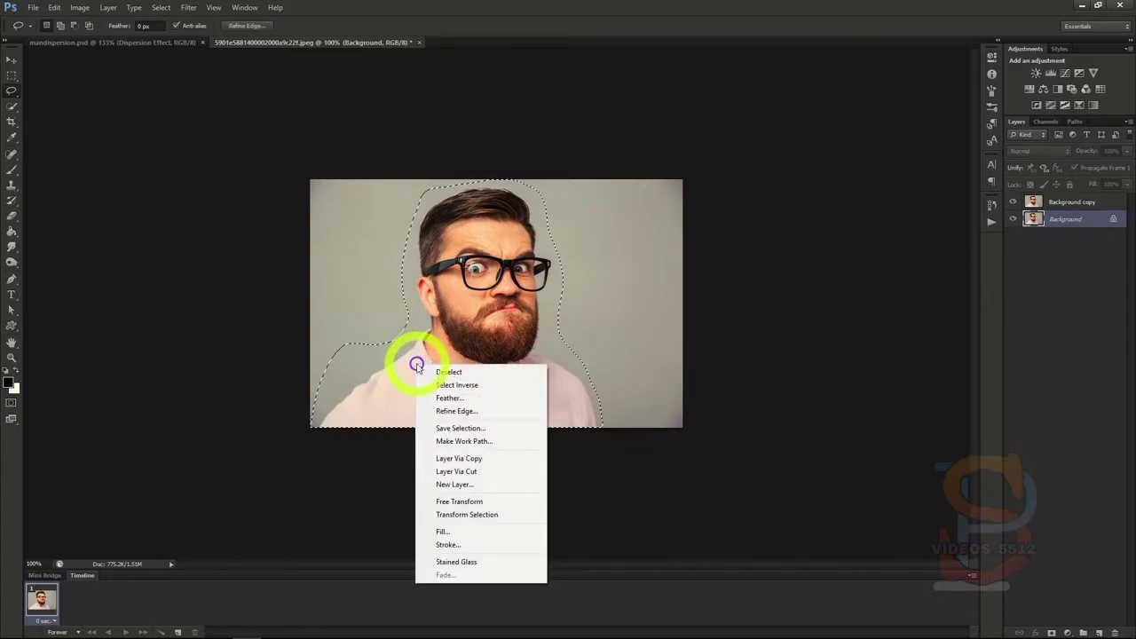
left_click(461, 532)
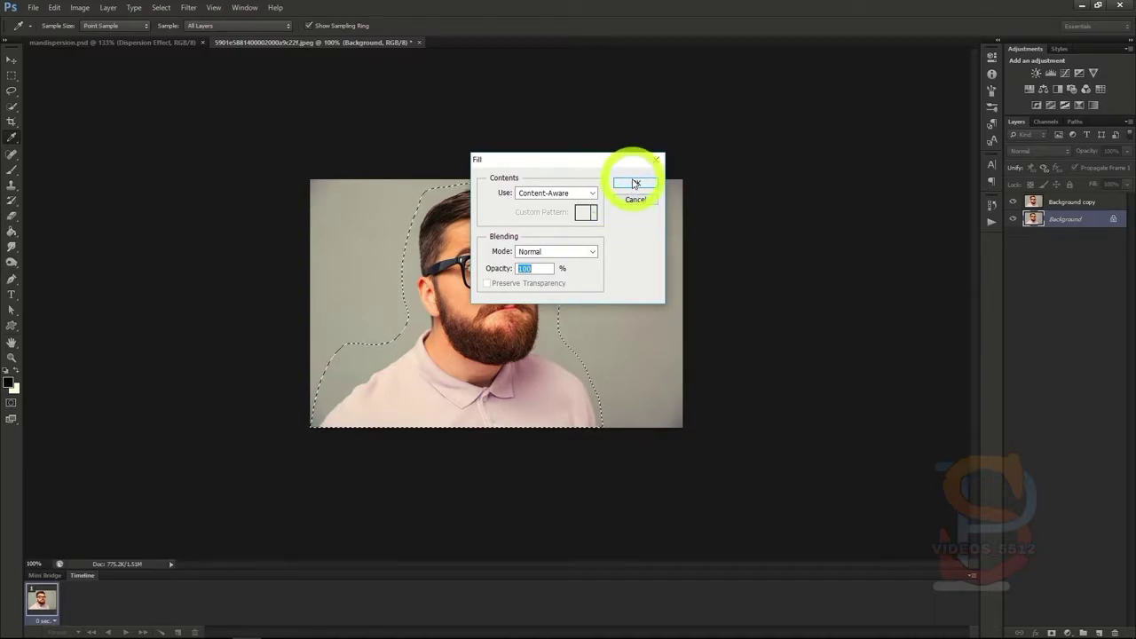
left_click(635, 183)
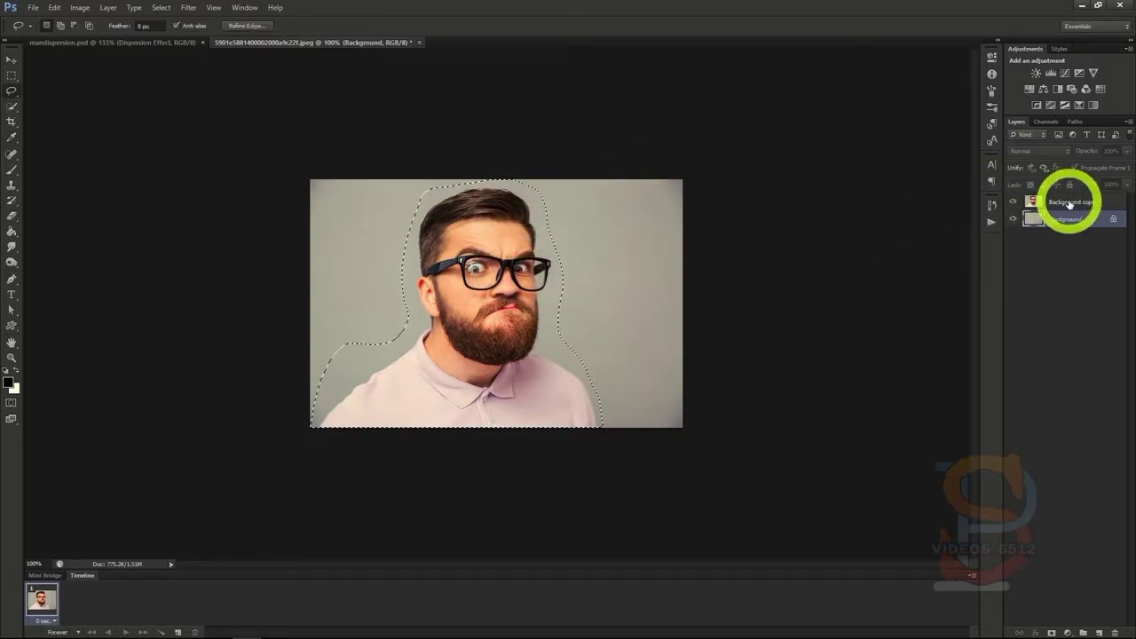
- On the Background copy layer, drop the lasso selection and quick-select the man's head, neck and shirt
left_click(1069, 204)
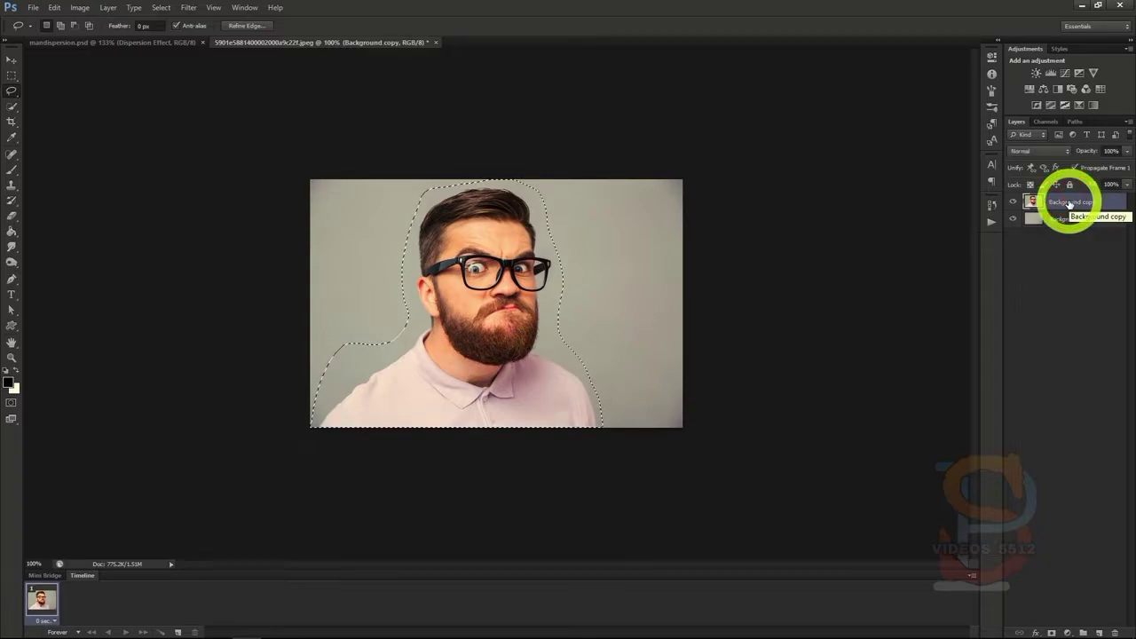
left_click(12, 108)
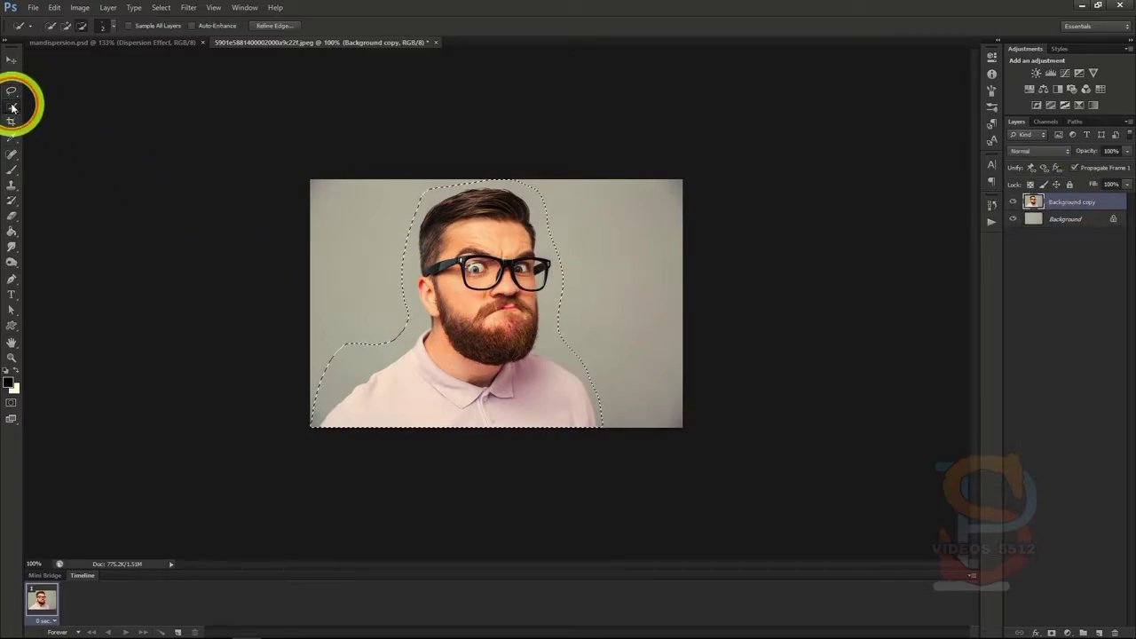
right_click(369, 256)
left_click(378, 263)
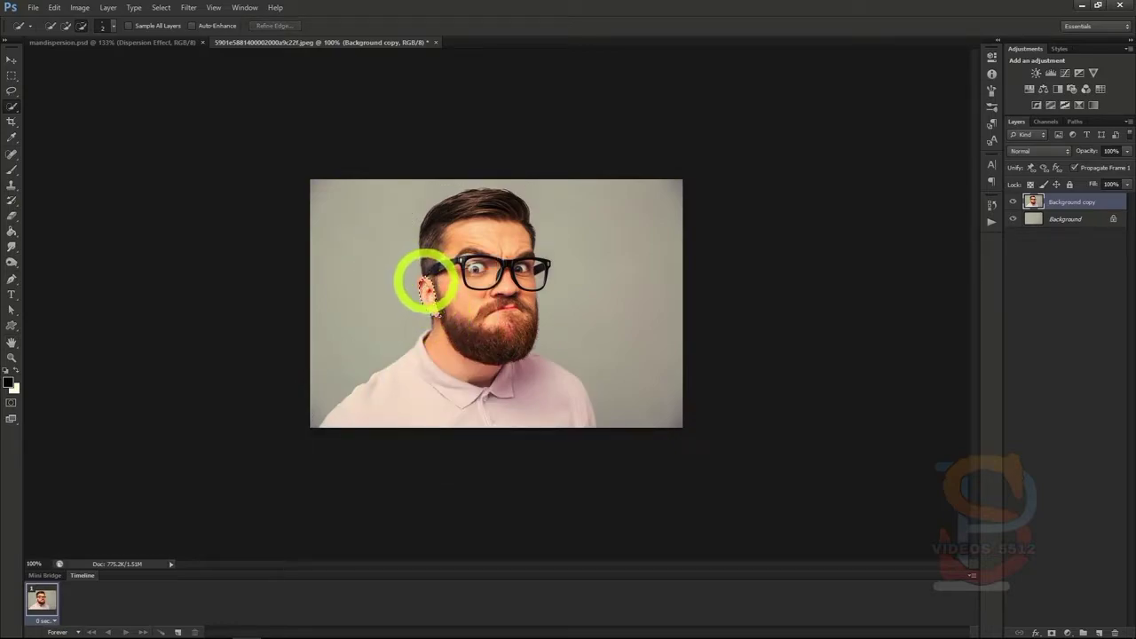
mouse_move(429, 224)
left_mouse_down()
mouse_move(473, 197)
mouse_move(510, 199)
mouse_move(533, 280)
mouse_move(521, 353)
mouse_move(494, 318)
mouse_move(488, 270)
mouse_move(463, 267)
mouse_move(463, 334)
mouse_move(437, 360)
left_mouse_up()
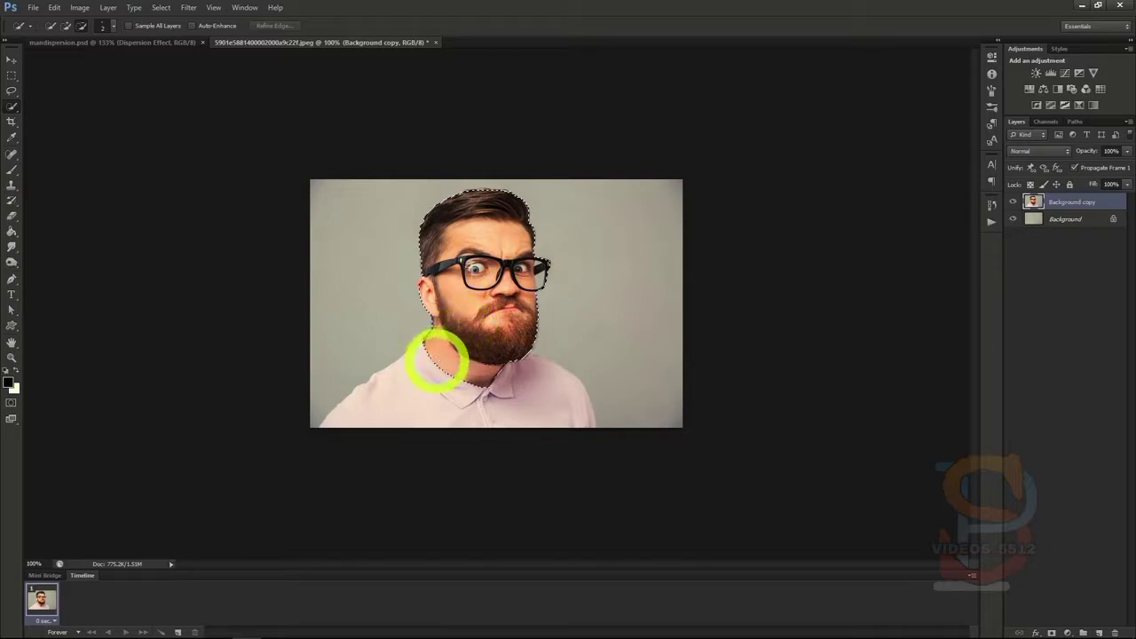
mouse_move(388, 399)
left_mouse_down()
mouse_move(552, 402)
mouse_move(439, 364)
mouse_move(428, 333)
left_mouse_up()
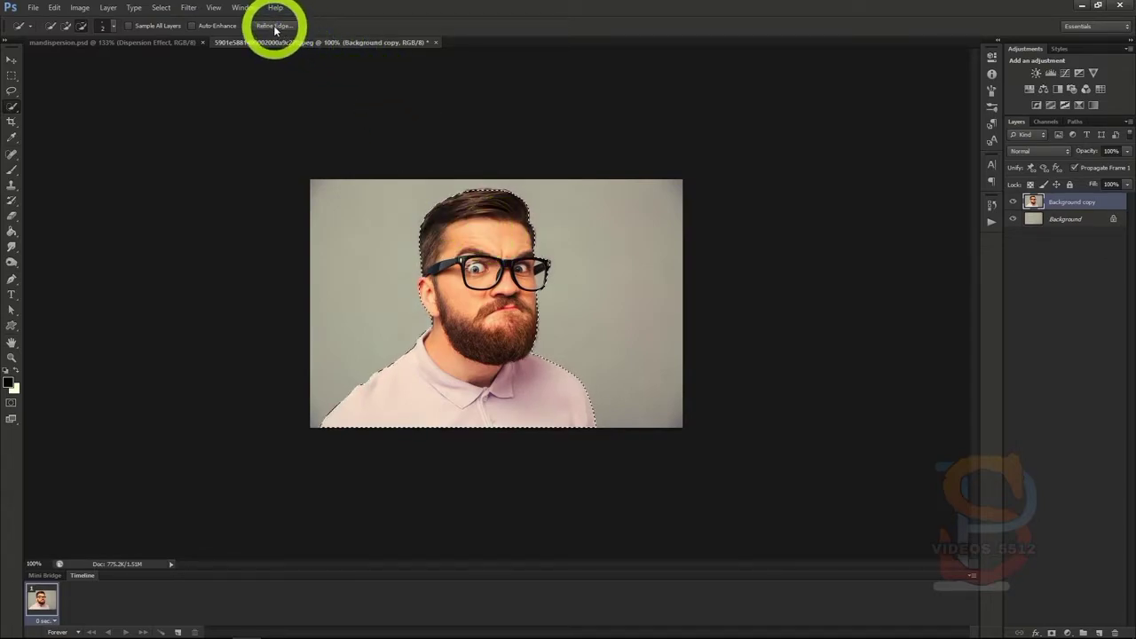
- Refine the selection's edge with output to Layer Mask and check the masked man by toggling the layer's visibility
left_click(274, 27)
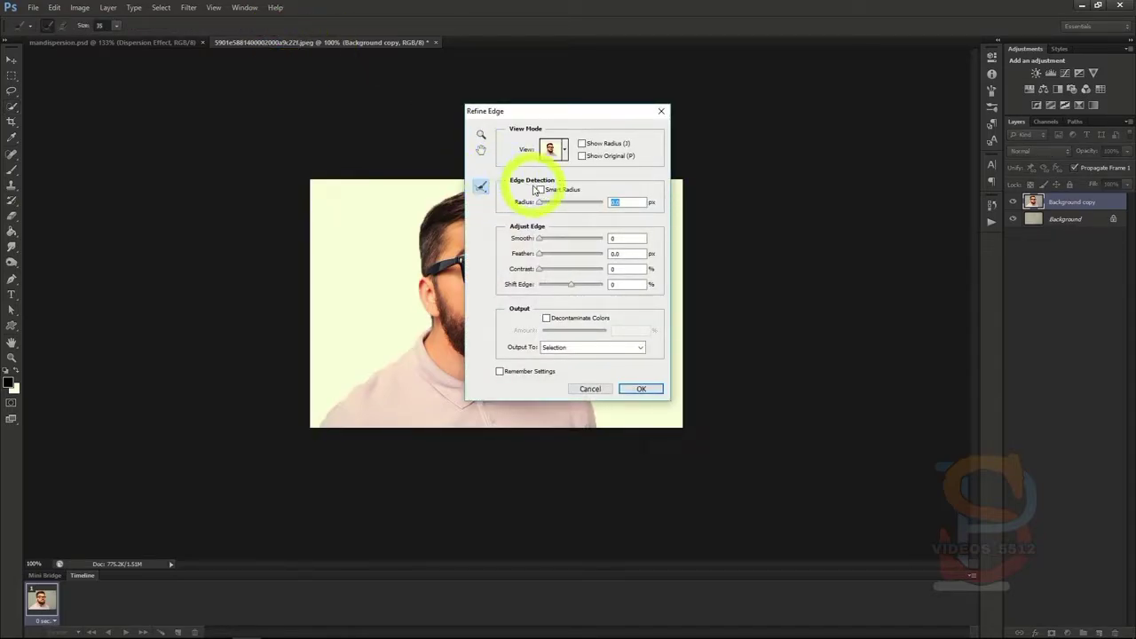
left_click_drag(572, 111, 811, 136)
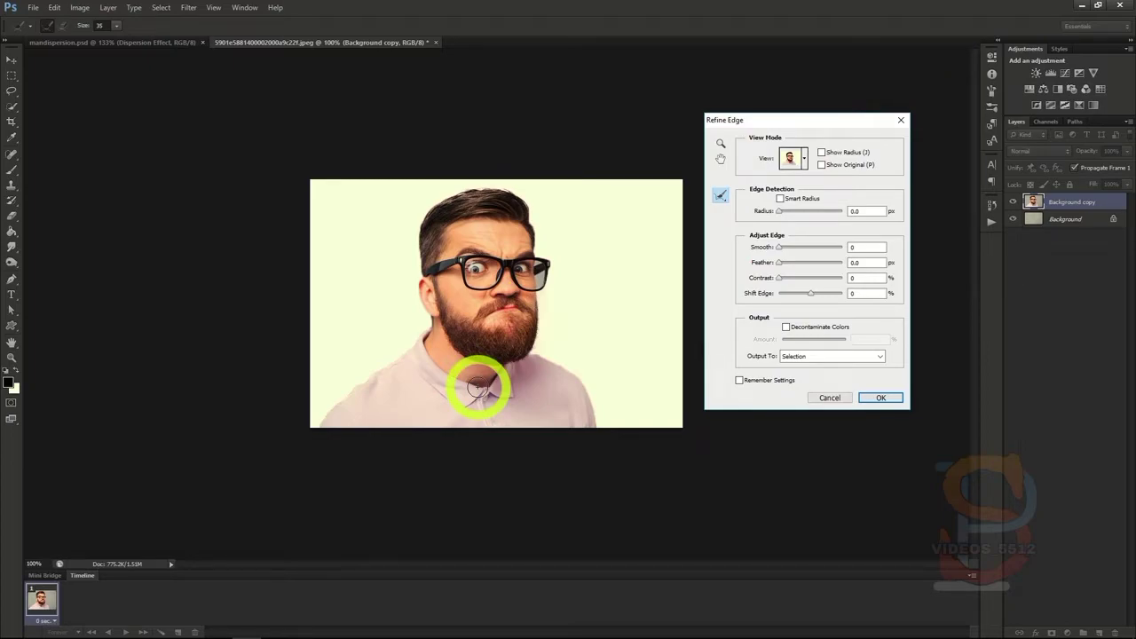
left_click(818, 358)
left_click(810, 371)
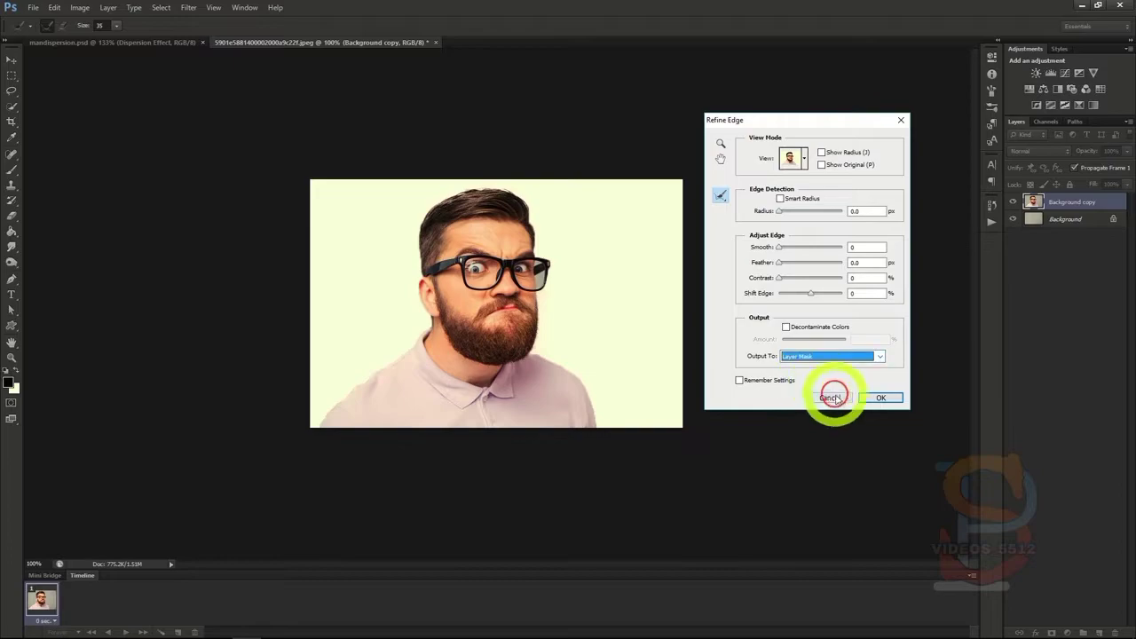
left_click(880, 399)
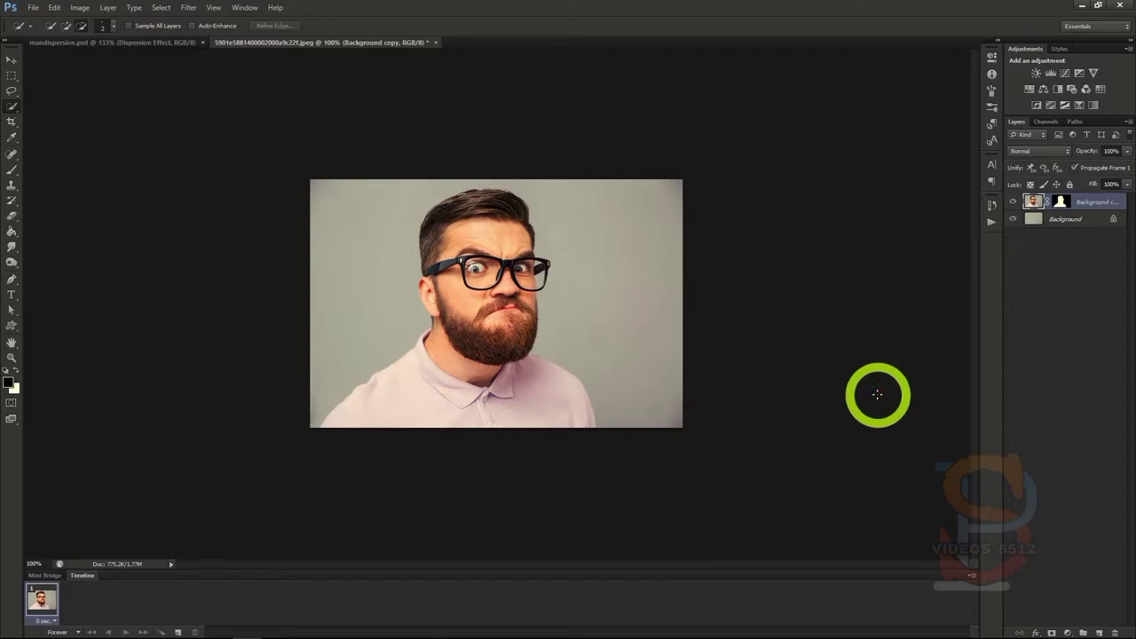
left_click(1013, 205)
left_click(1012, 205)
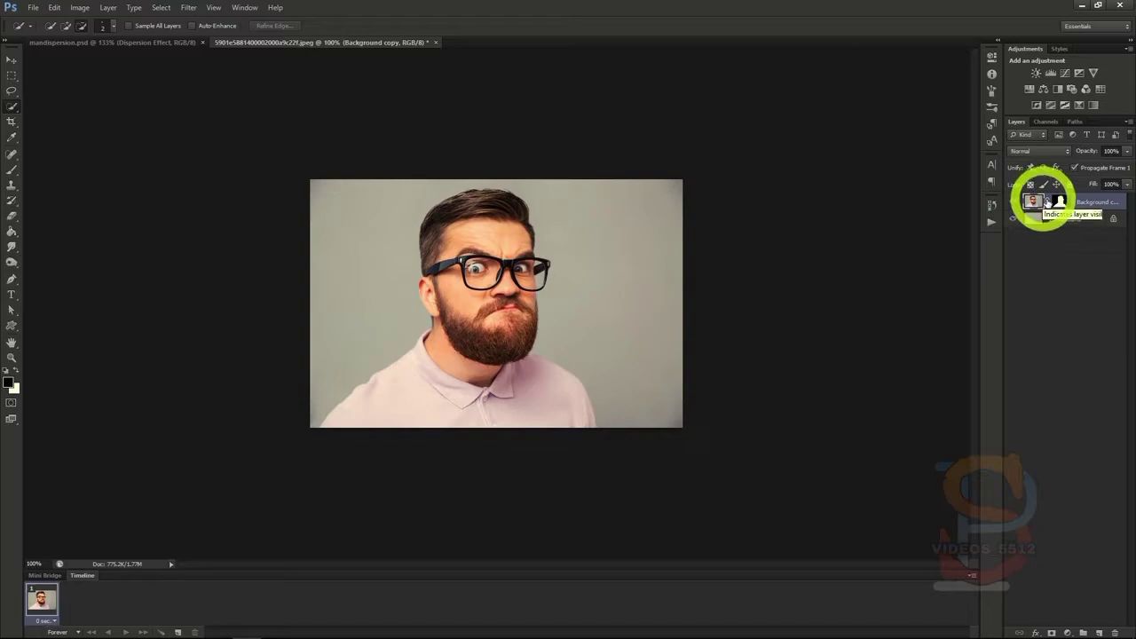
- Duplicate the masked Background copy layer under the name "Dispersion Effect"
right_click(1083, 201)
left_click(1048, 238)
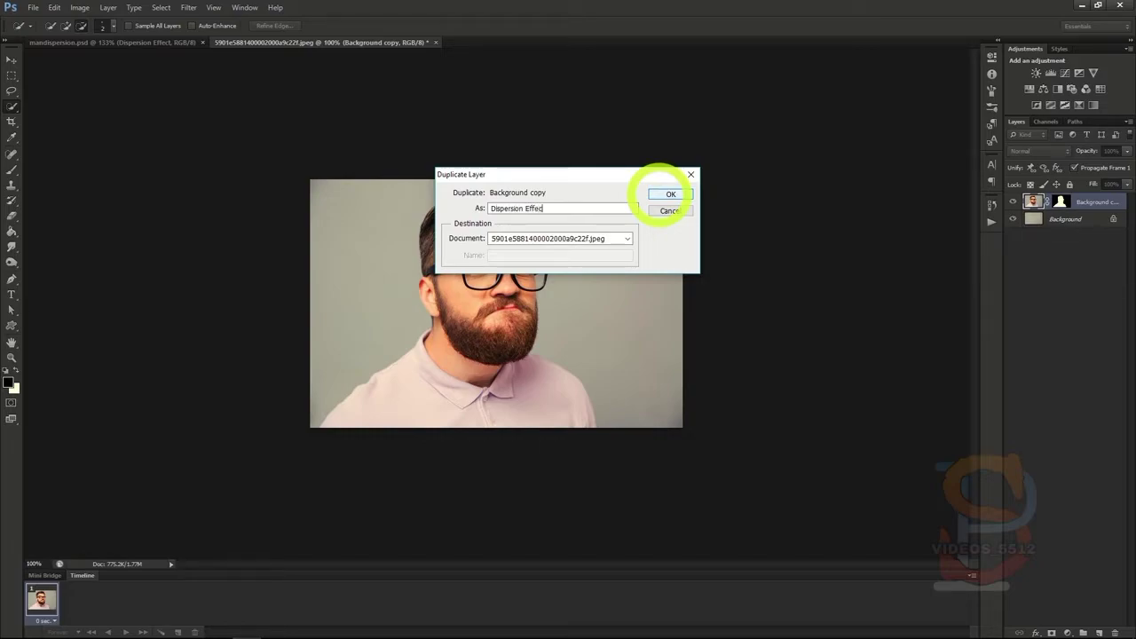
type("t")
left_click(658, 194)
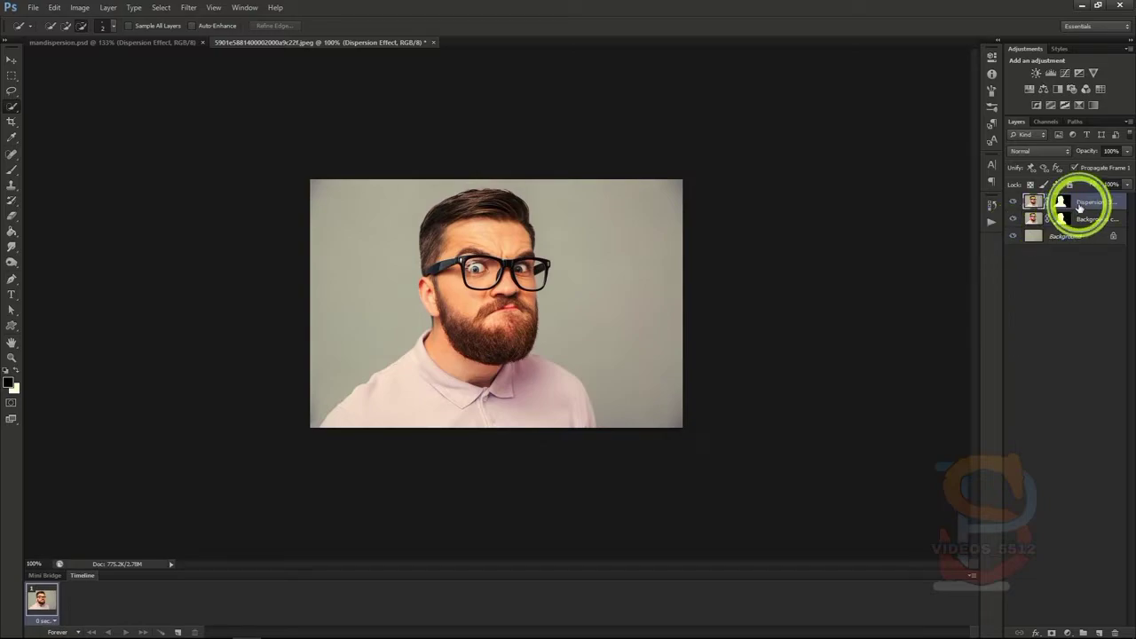
- Duplicate the Dispersion Effect layer under the name "Man"
right_click(1081, 204)
left_click(1049, 244)
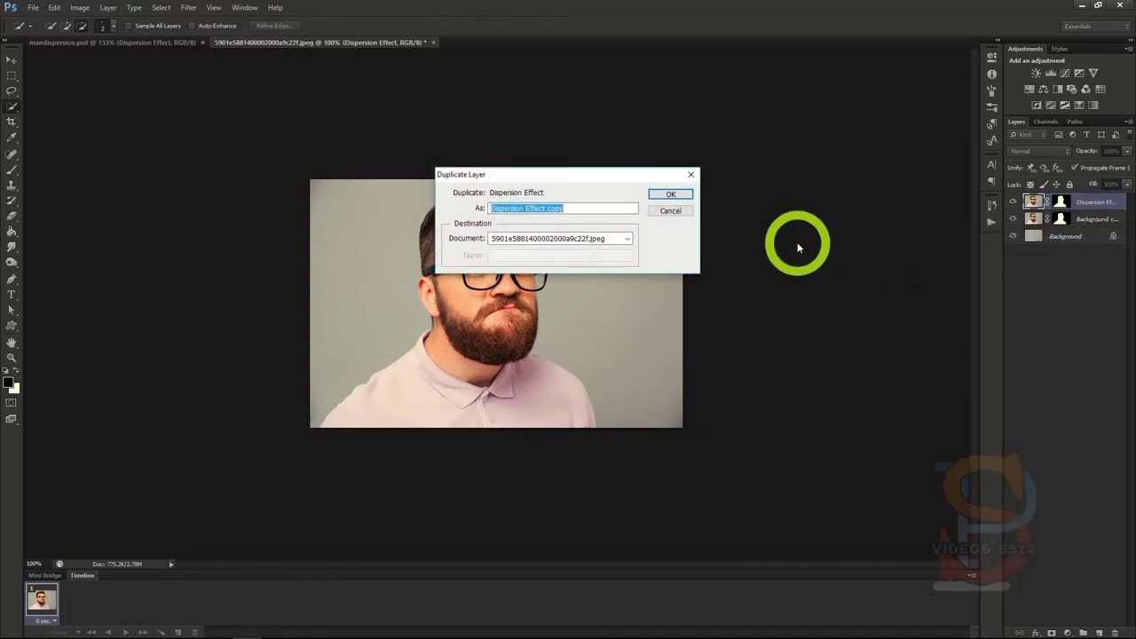
type("Man")
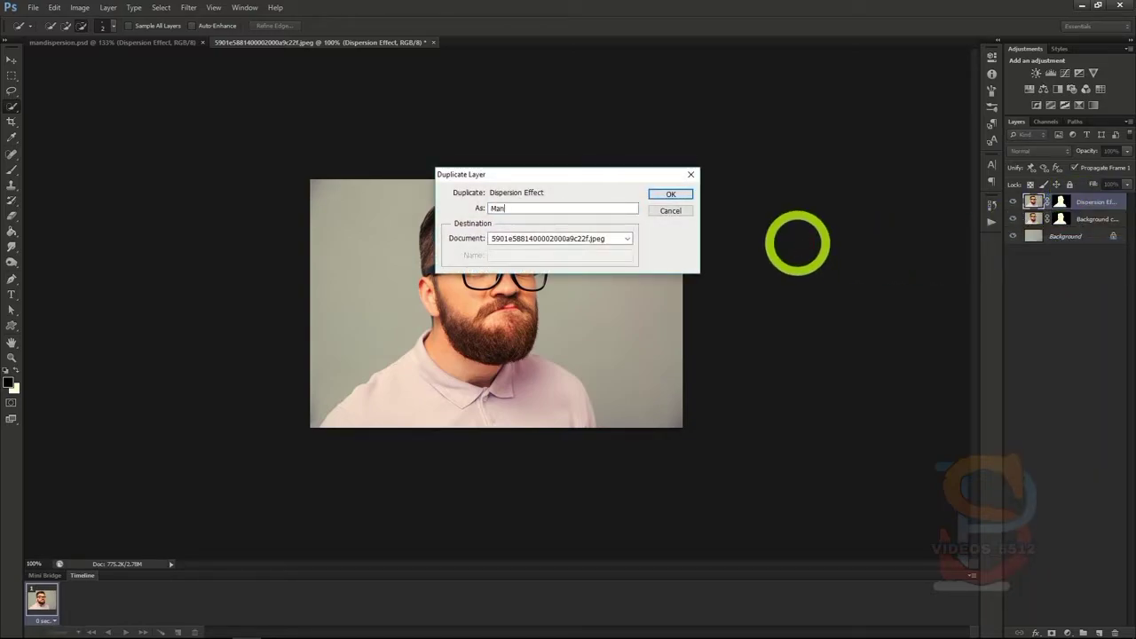
key("Return")
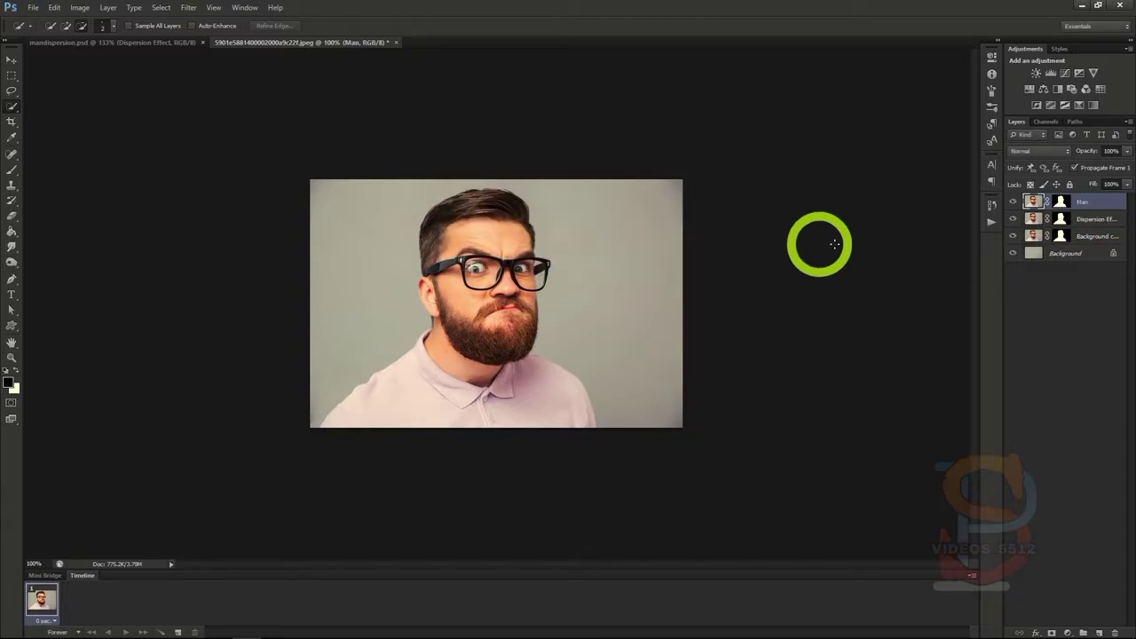
- Liquify the Dispersion Effect layer with a size 100 brush, stretching the forehead, glasses, beard and shirt out to the image's right edge
left_click(1084, 219)
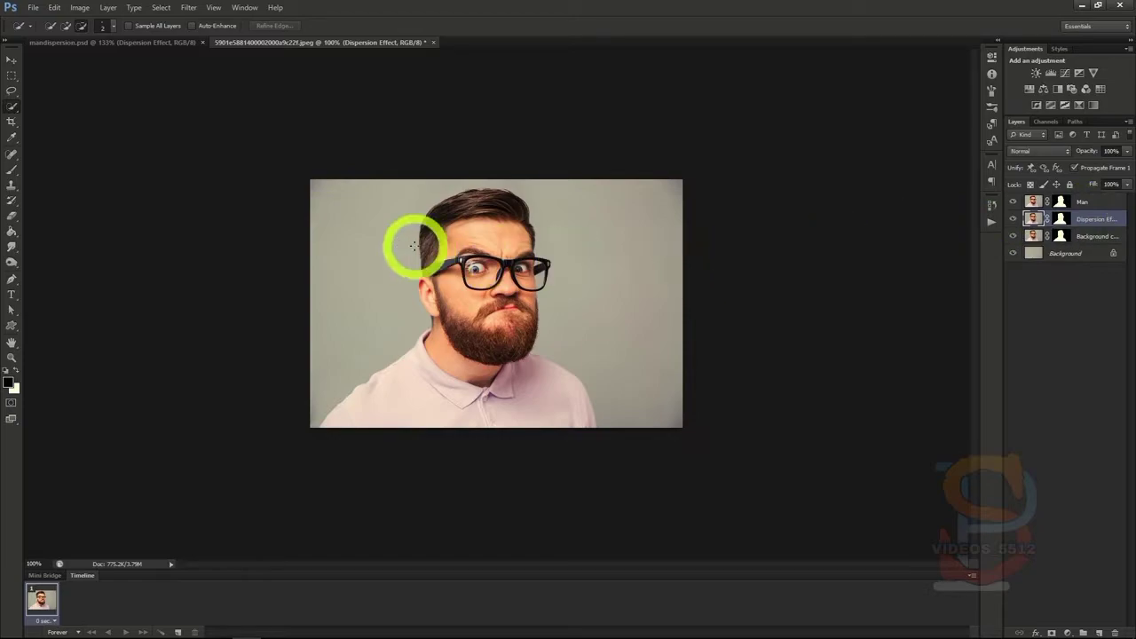
left_click(182, 9)
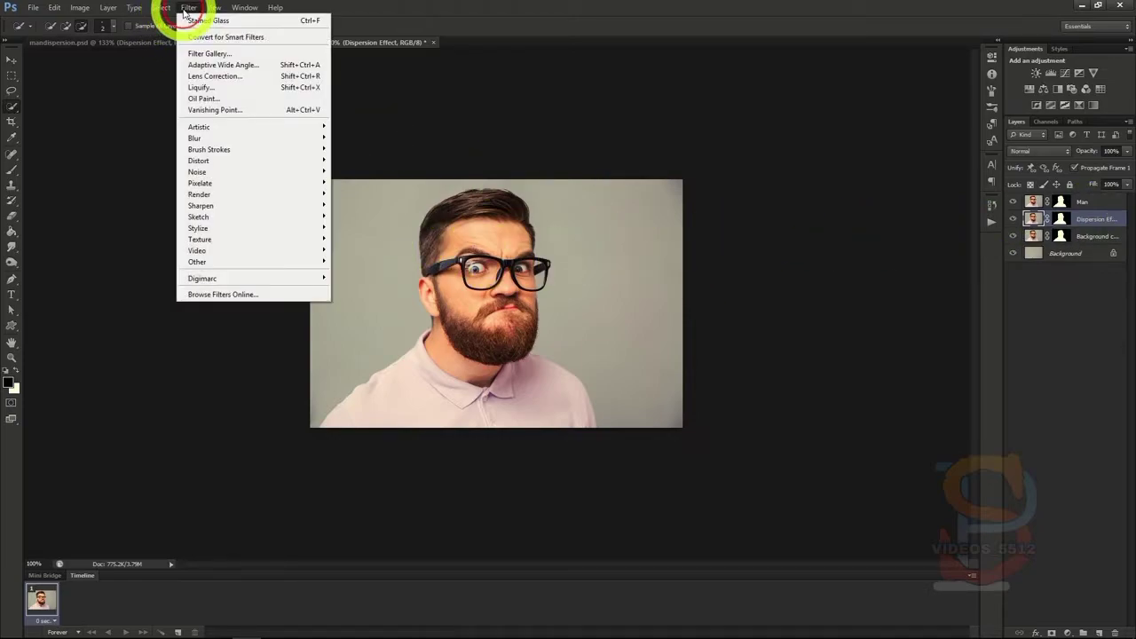
left_click(218, 88)
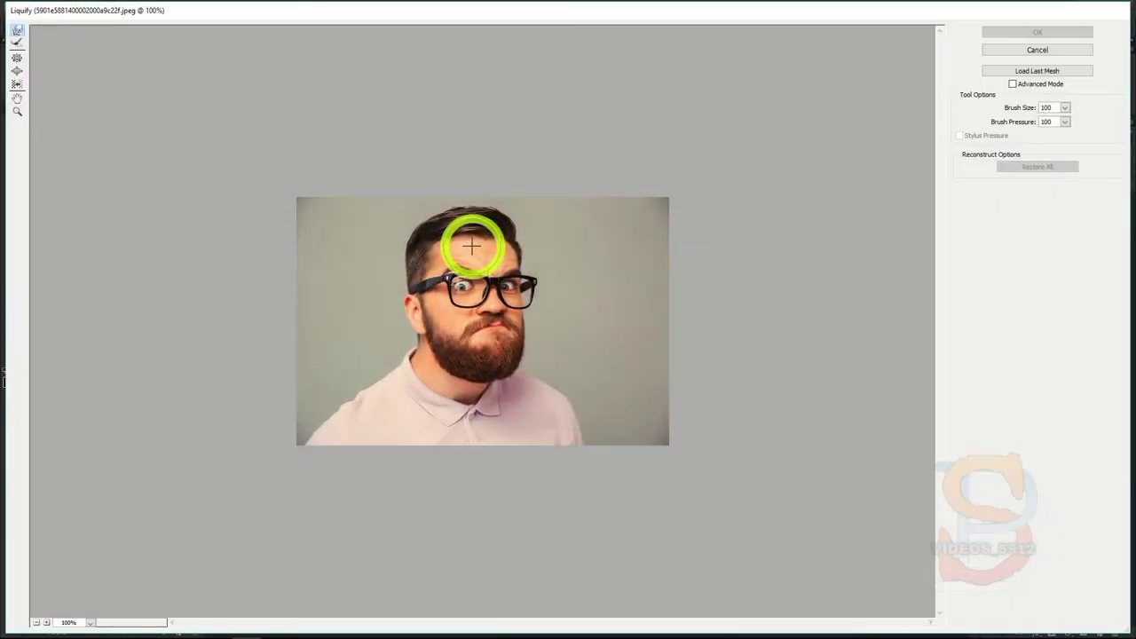
mouse_move(472, 245)
left_mouse_down()
mouse_move(487, 257)
mouse_move(517, 208)
mouse_move(558, 185)
left_mouse_up()
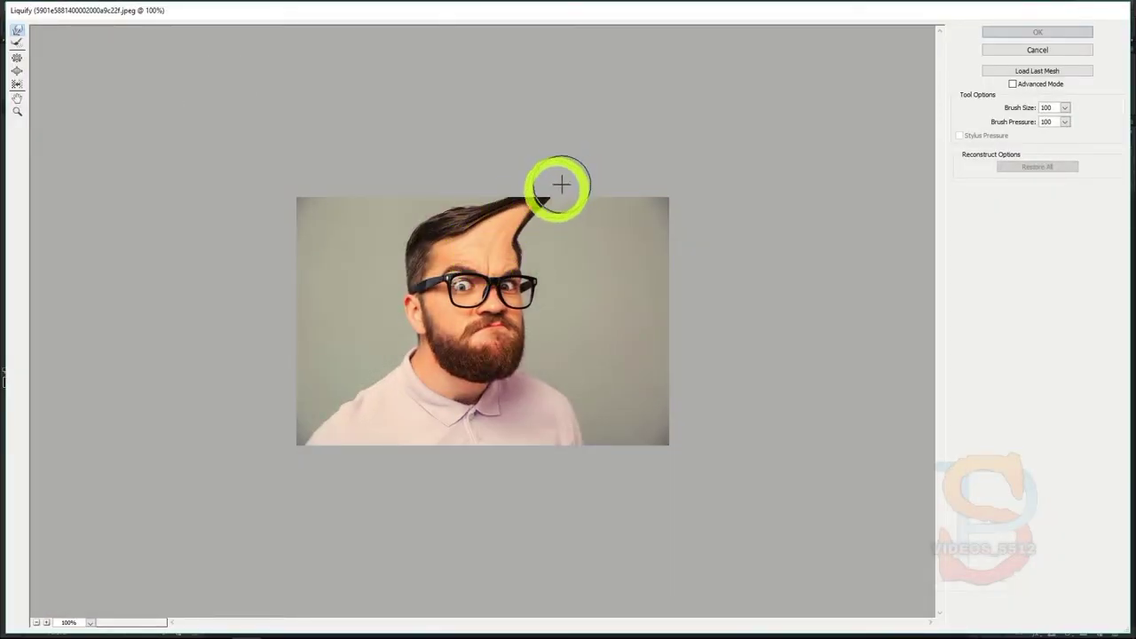
left_click(16, 41)
mouse_move(507, 246)
left_mouse_down()
mouse_move(552, 214)
mouse_move(611, 187)
mouse_move(506, 242)
mouse_move(629, 190)
left_mouse_up()
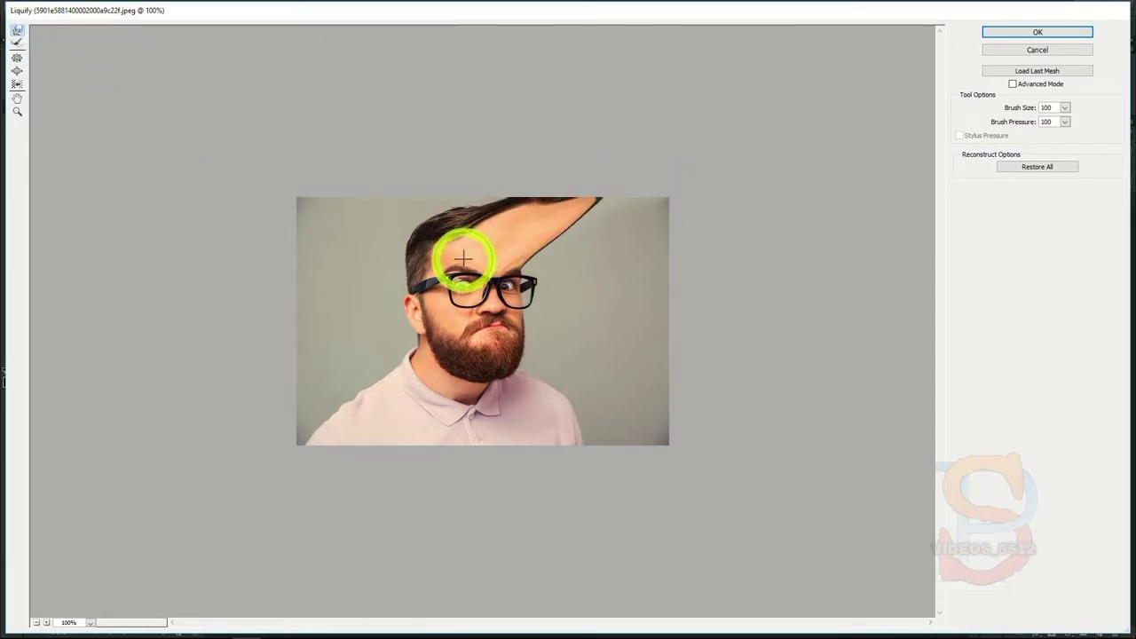
left_click_drag(524, 260, 695, 225)
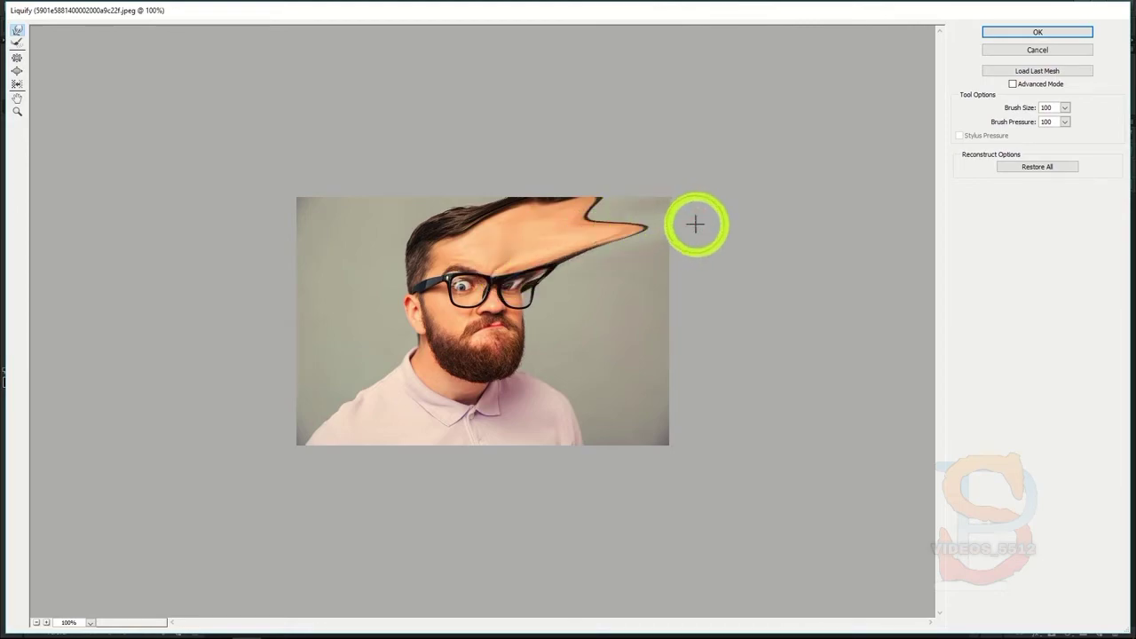
mouse_move(504, 258)
left_mouse_down()
mouse_move(655, 185)
mouse_move(684, 208)
left_mouse_up()
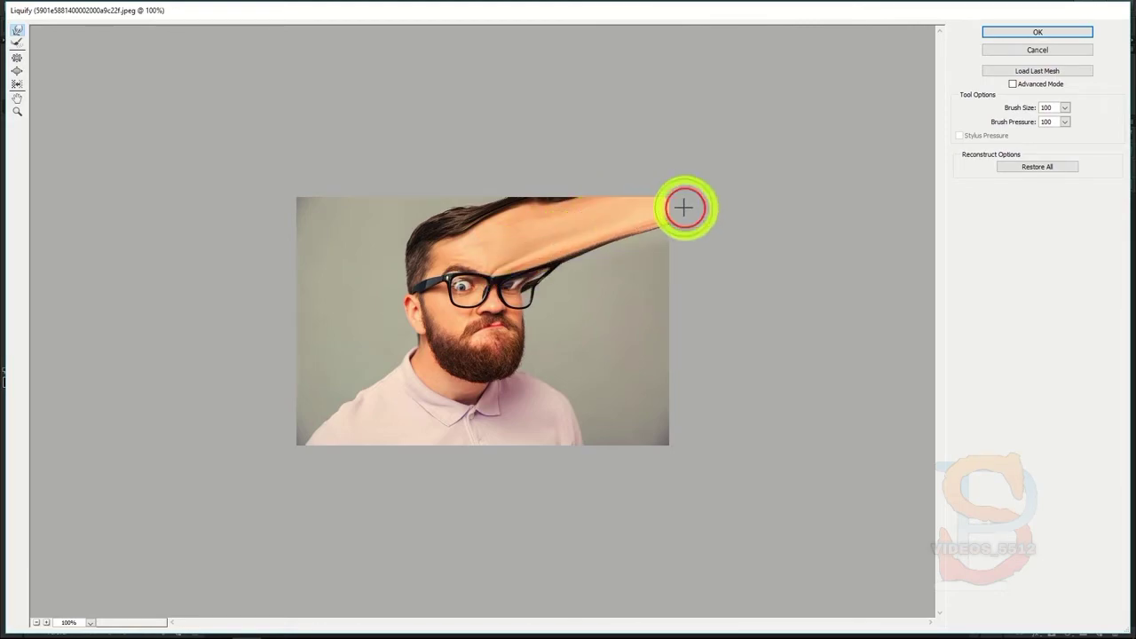
mouse_move(520, 246)
left_mouse_down()
mouse_move(708, 234)
mouse_move(584, 258)
mouse_move(736, 266)
mouse_move(533, 260)
mouse_move(687, 261)
left_mouse_up()
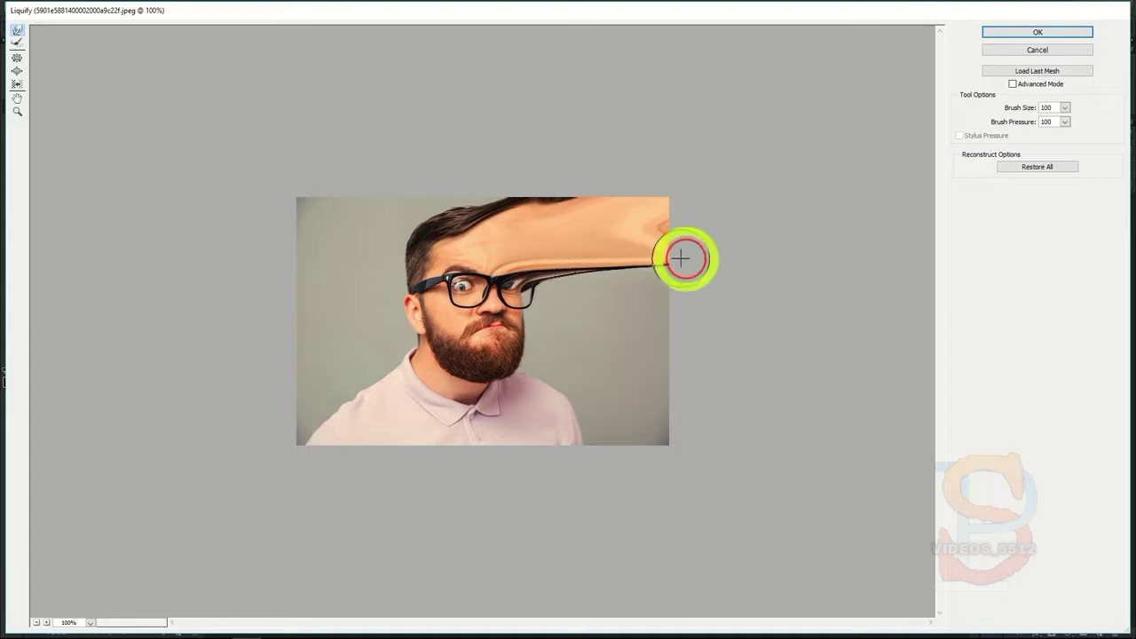
left_click_drag(524, 276, 710, 294)
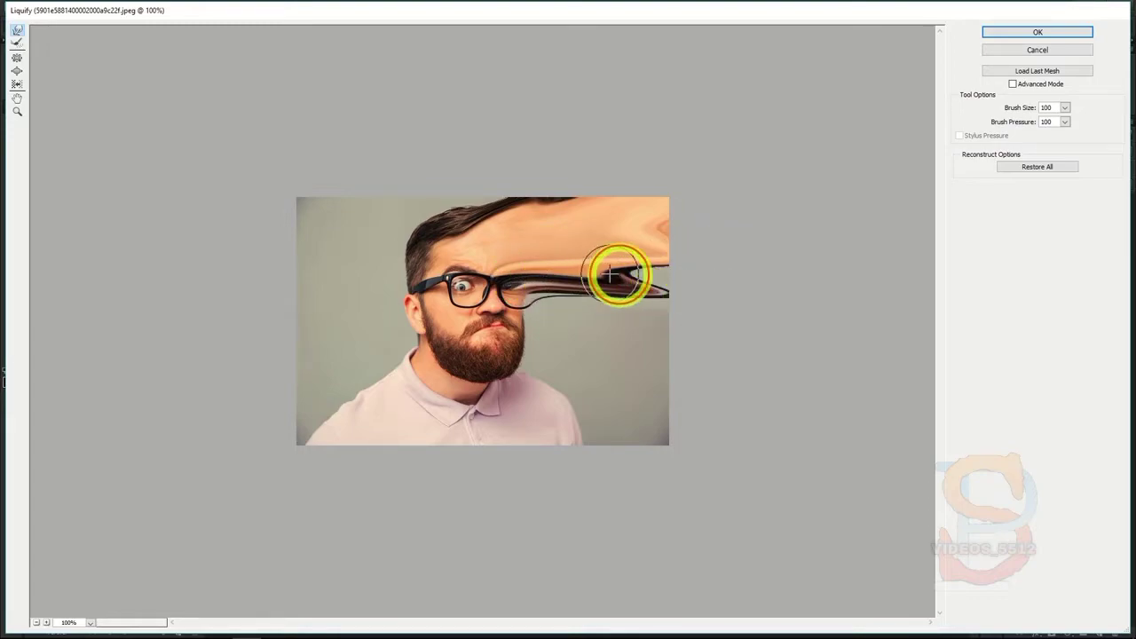
left_click_drag(533, 306, 726, 409)
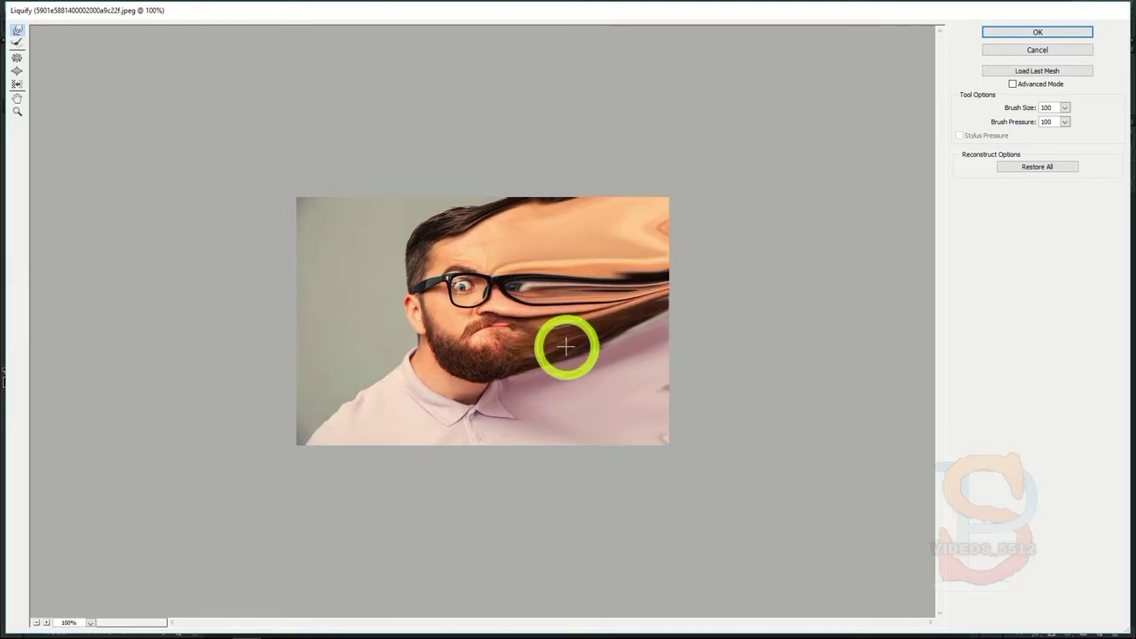
left_click(1031, 32)
- Remove the separate layer mask from the Man layer
left_click(1060, 347)
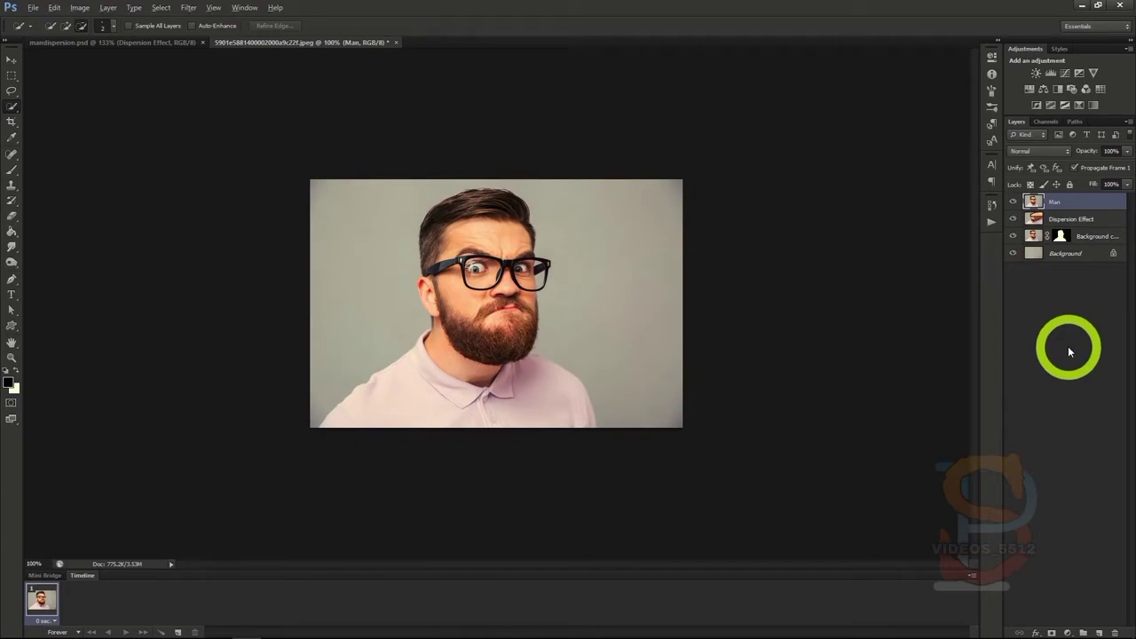
- Add a black layer mask that hides the whole Dispersion Effect layer
left_click(1056, 218)
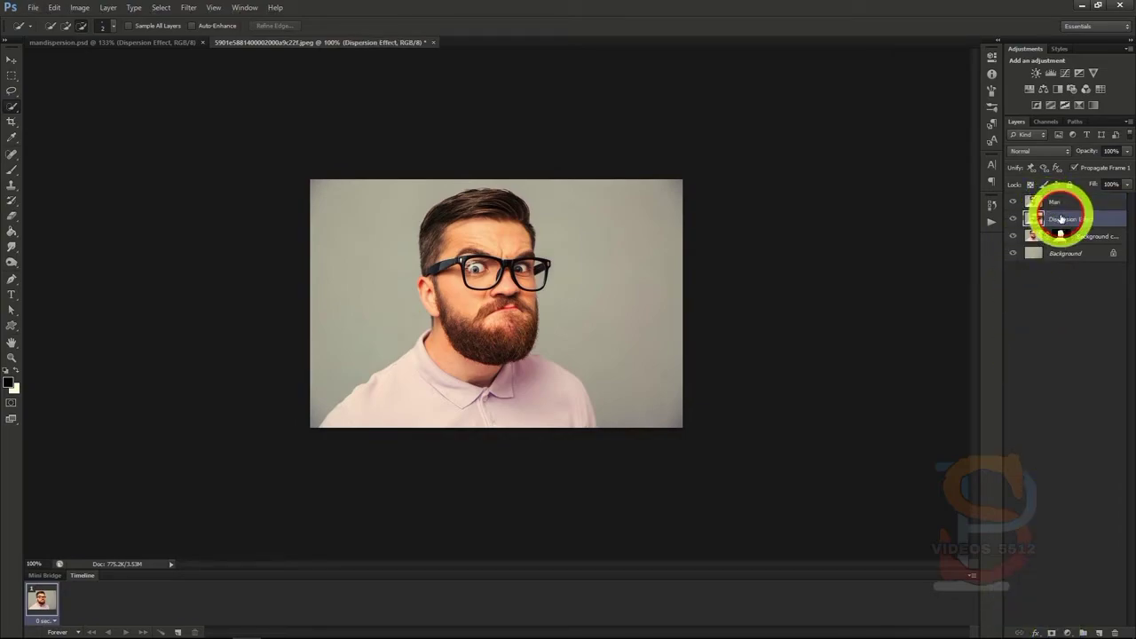
left_click(1051, 631, "alt")
key("x")
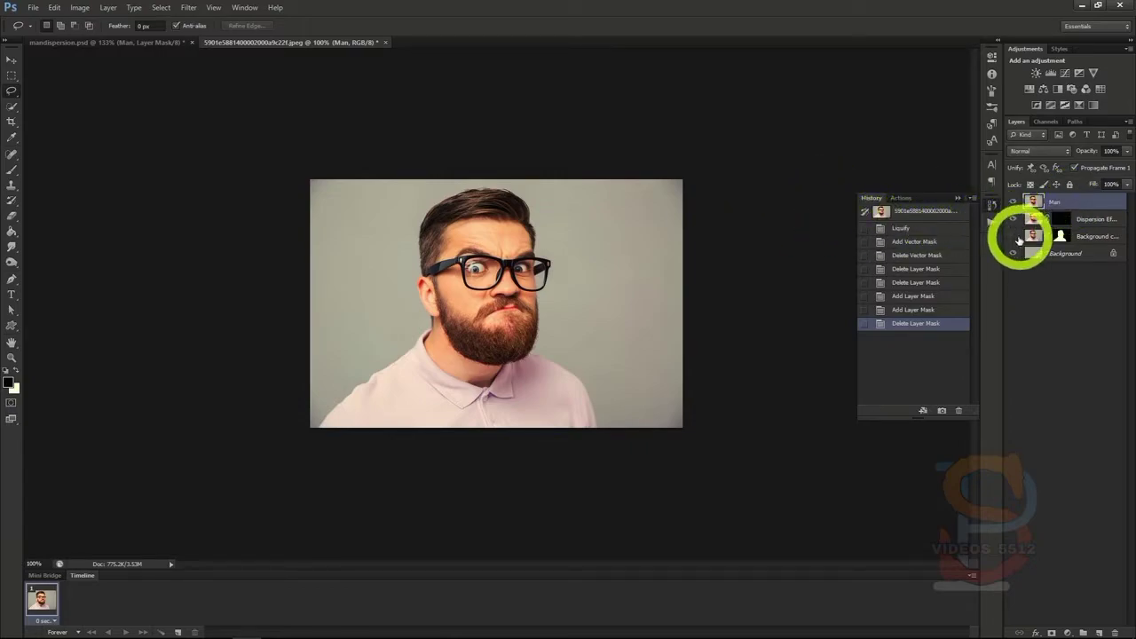
- Hide the Background copy layer and add a white layer mask to the Man layer, keeping that mask active
left_click(1014, 237)
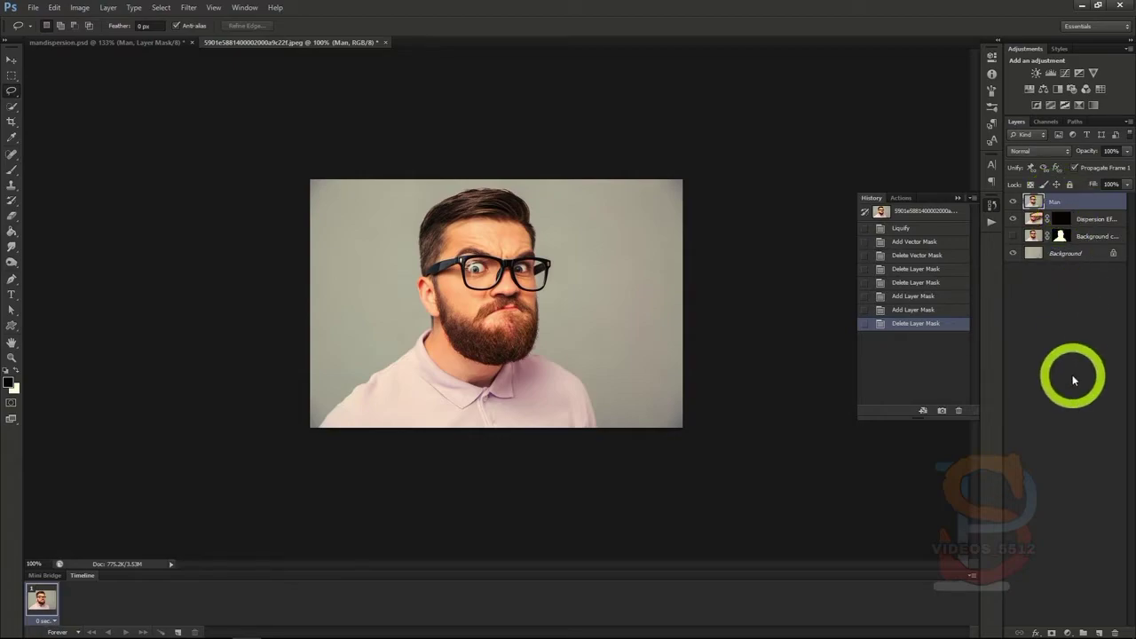
left_click(1051, 632)
left_click(1061, 218)
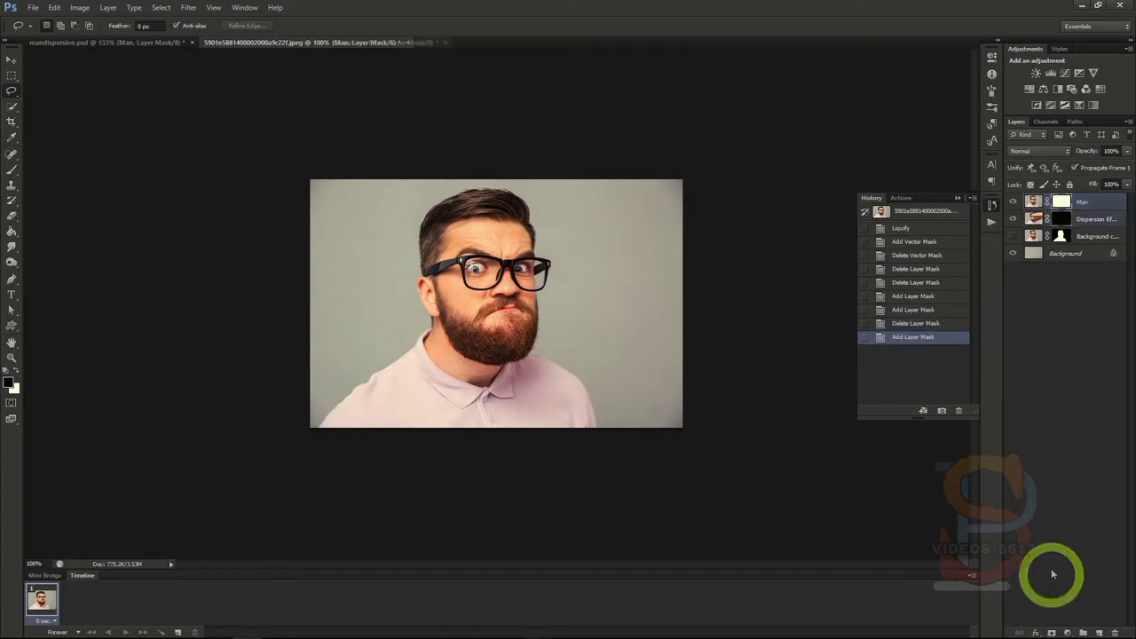
left_click(1060, 205)
left_click(1061, 205)
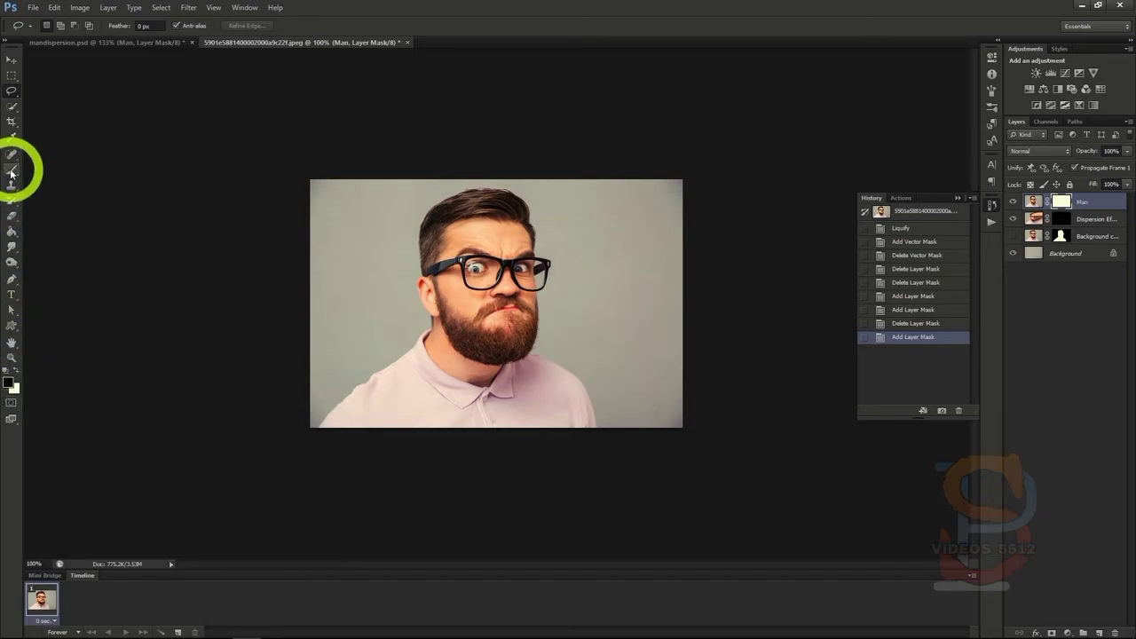
- Paint black on the Man layer's mask with a scattered-particle brush at size 400, breaking up the right-hand edge of the hair, face and shoulder
left_click(54, 25)
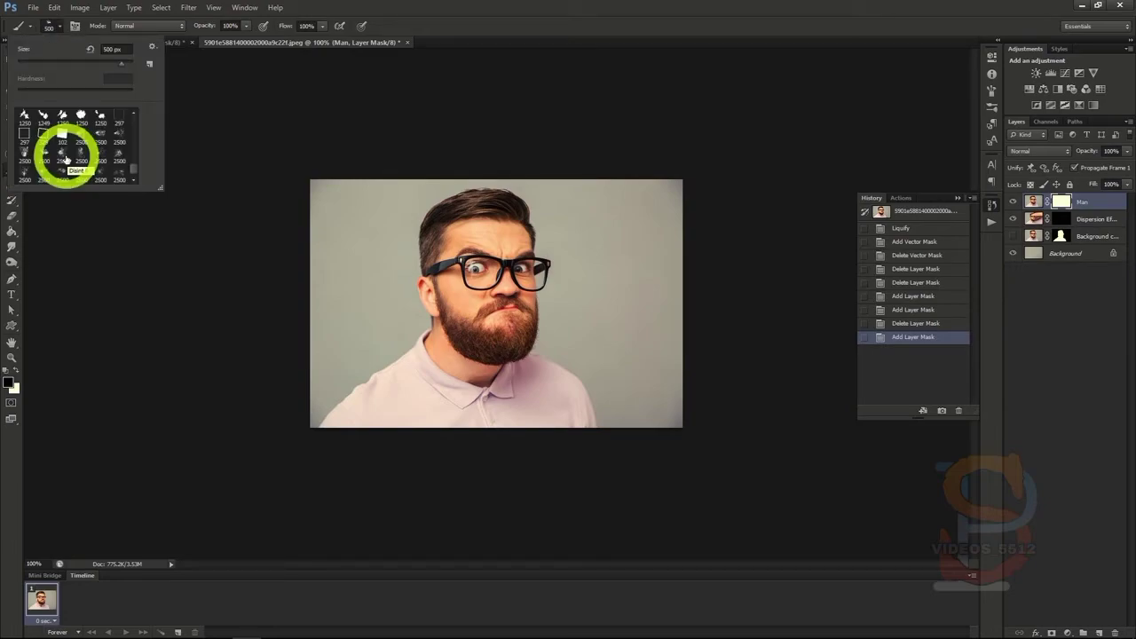
left_click(59, 26)
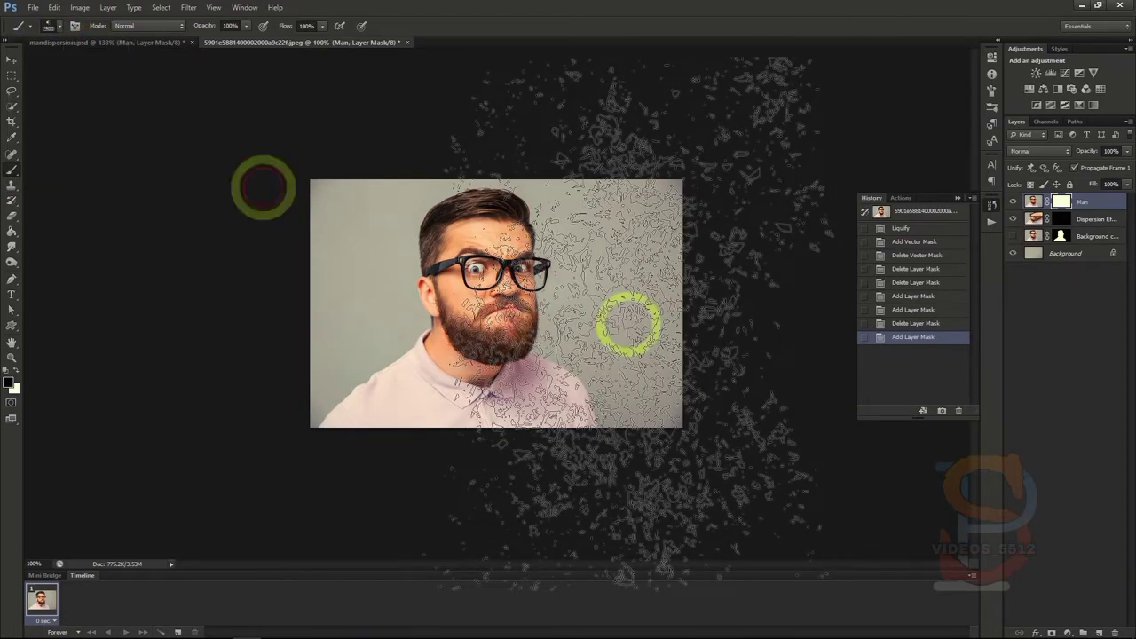
key("bracketleft")
key("bracketleft")
key("bracketleft")
key("bracketleft")
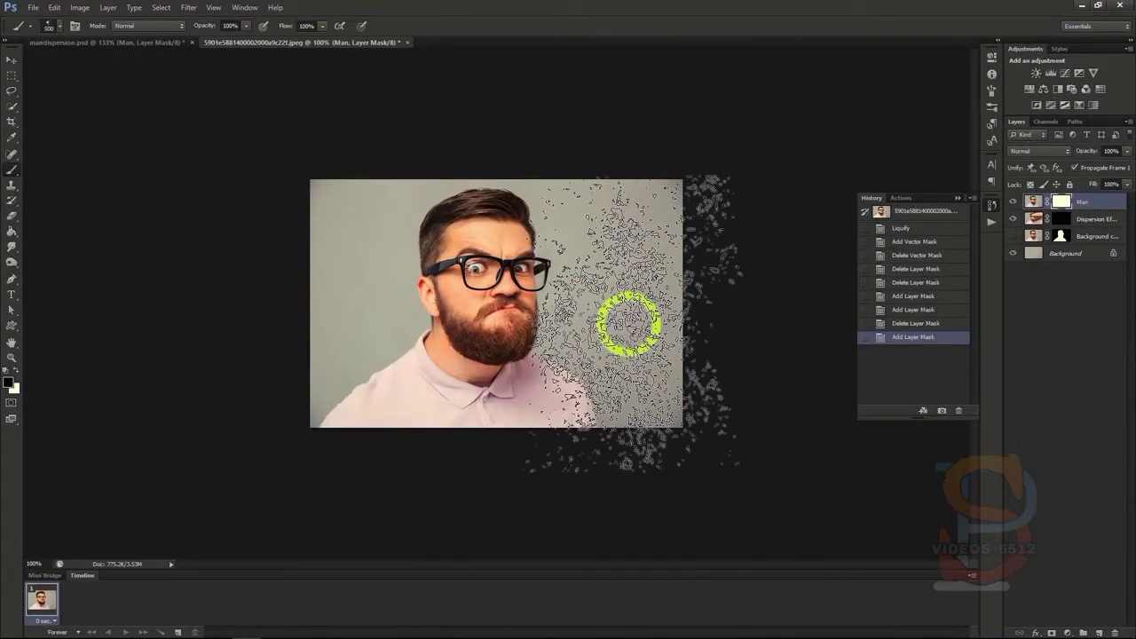
key("bracketleft")
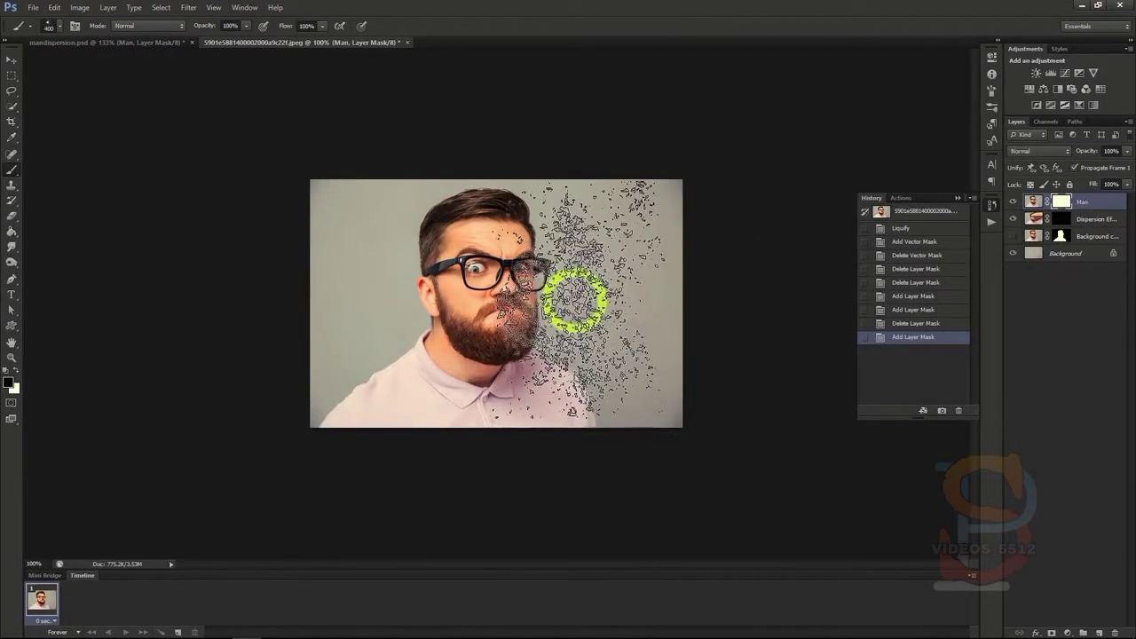
mouse_move(570, 296)
left_mouse_down()
mouse_move(586, 282)
mouse_move(583, 240)
left_mouse_up()
left_click(578, 202)
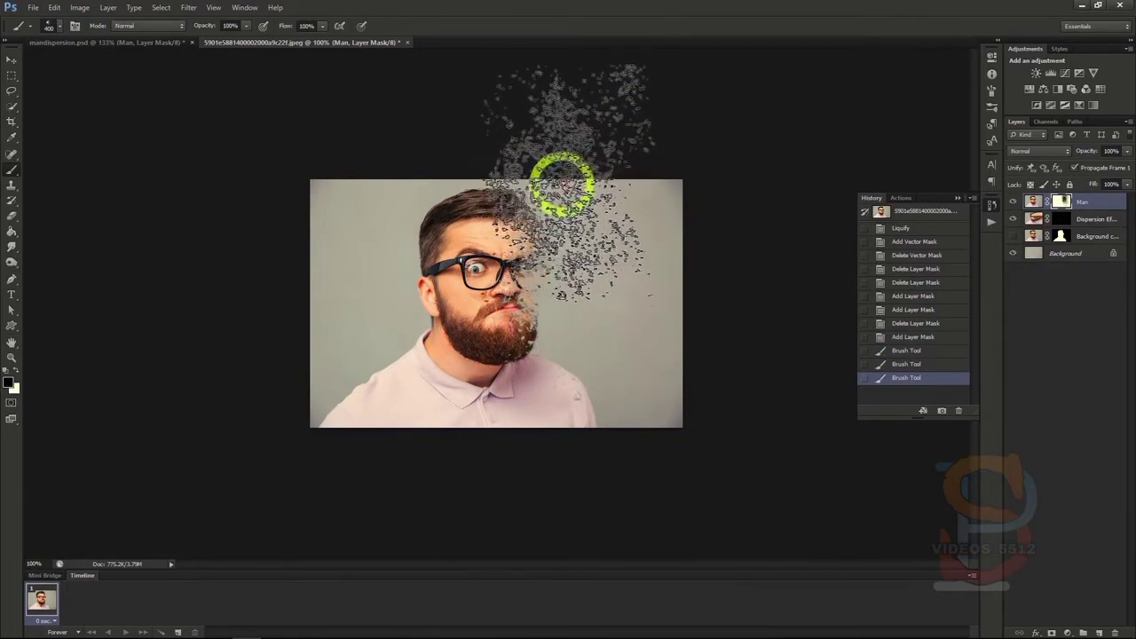
left_click(622, 352)
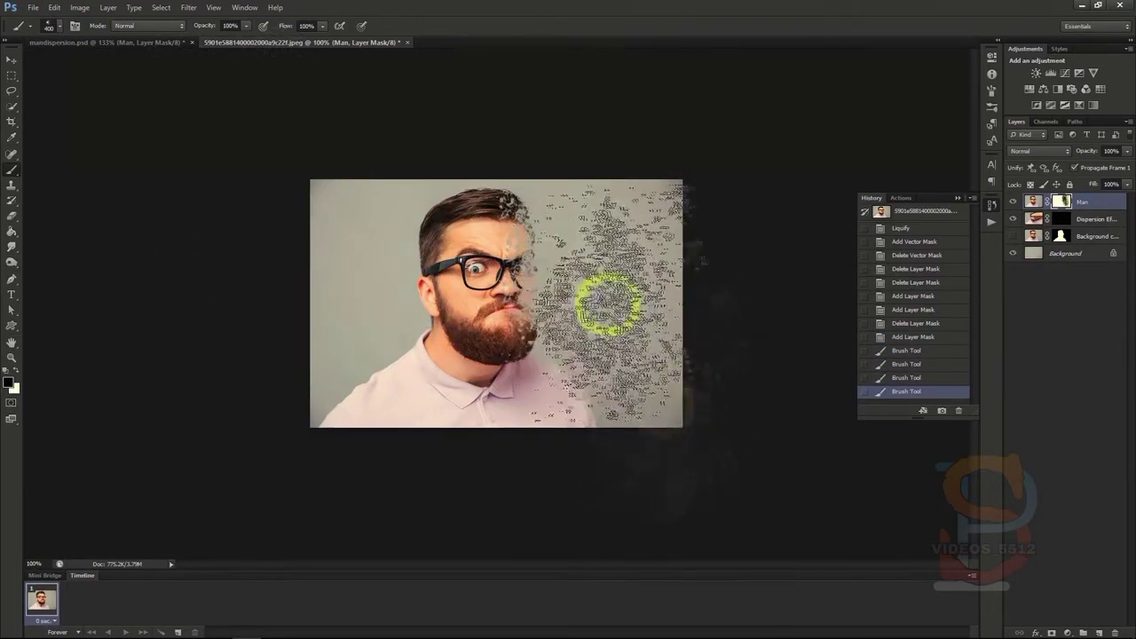
- Paint white on the Dispersion Effect layer's mask with another 2500 px particle brush reduced to size 400, revealing fragments from the face to the image's right edge
left_click_drag(1081, 222, 240, 247)
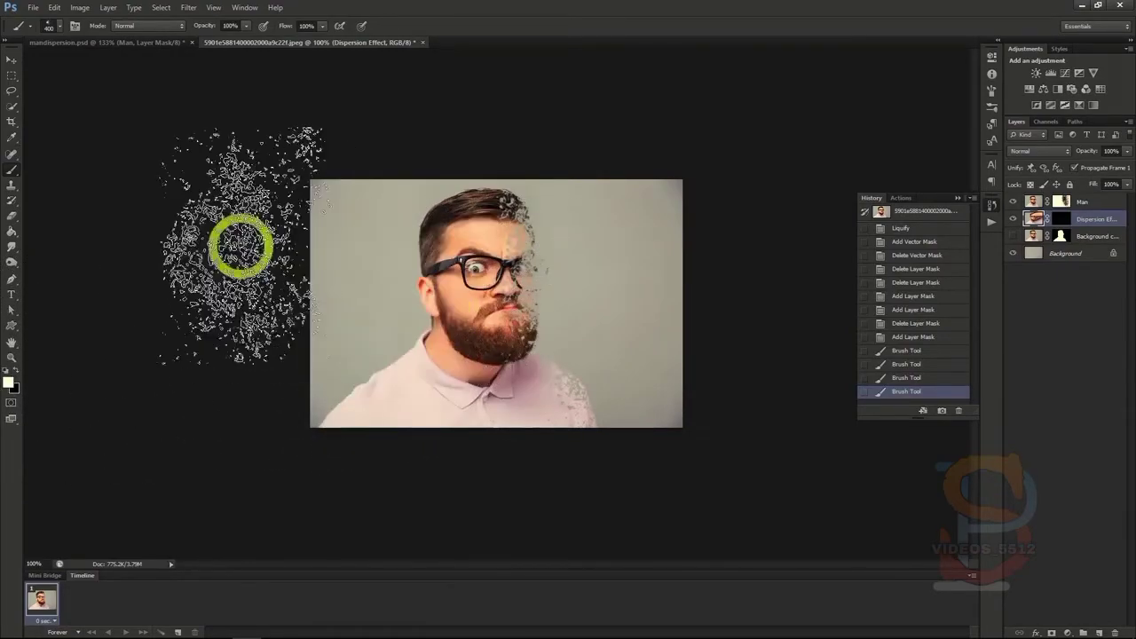
left_click(57, 26)
left_click(69, 164)
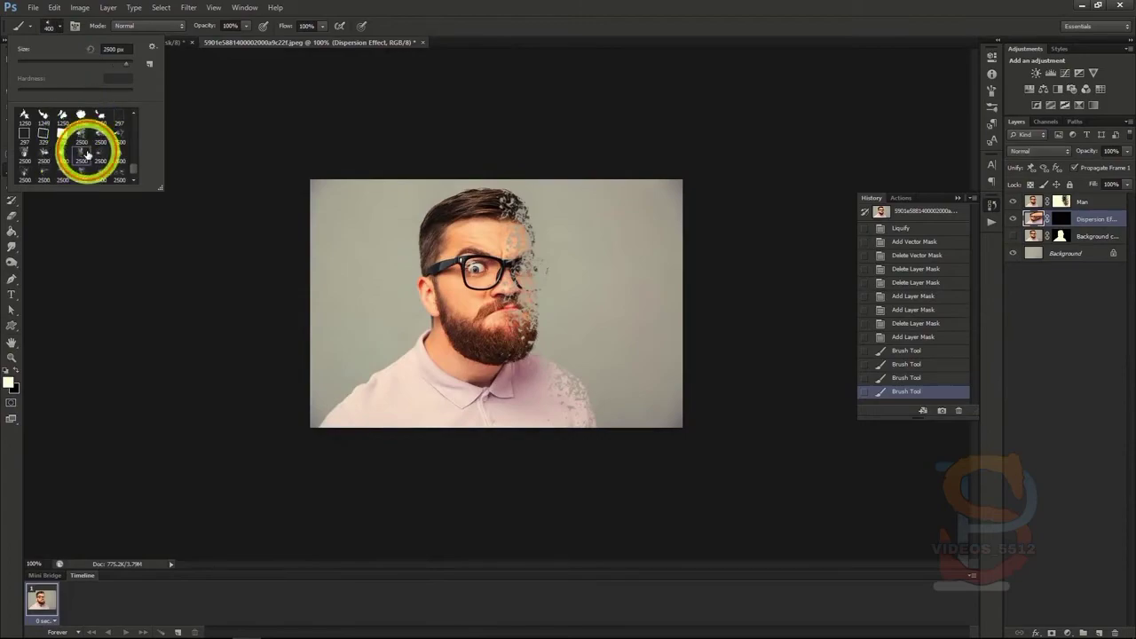
left_click(56, 26)
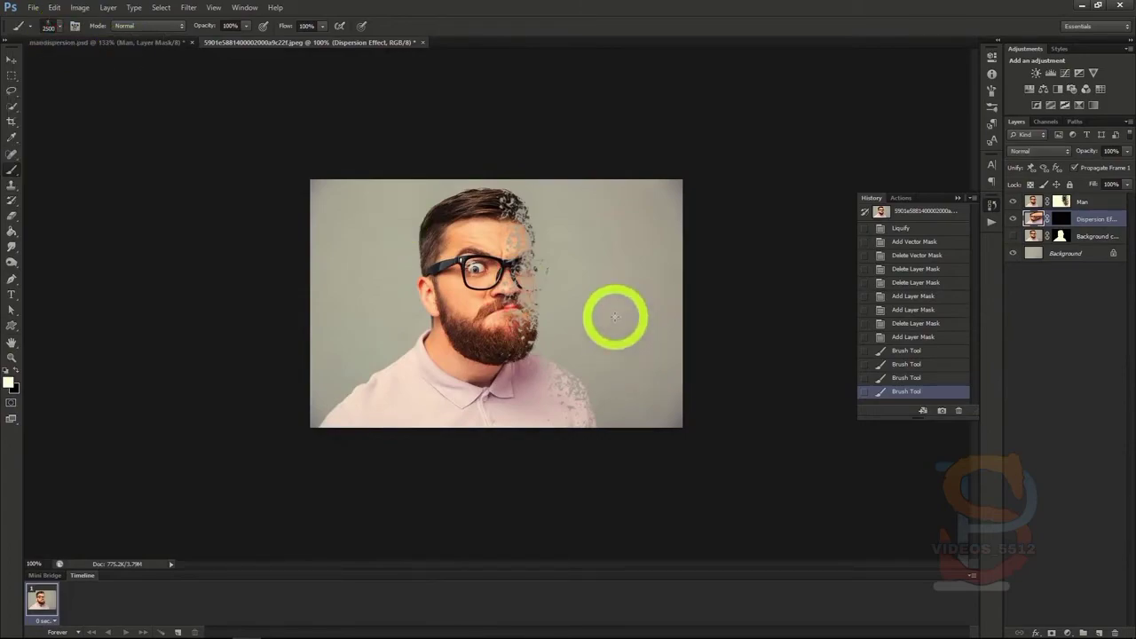
left_click(592, 293)
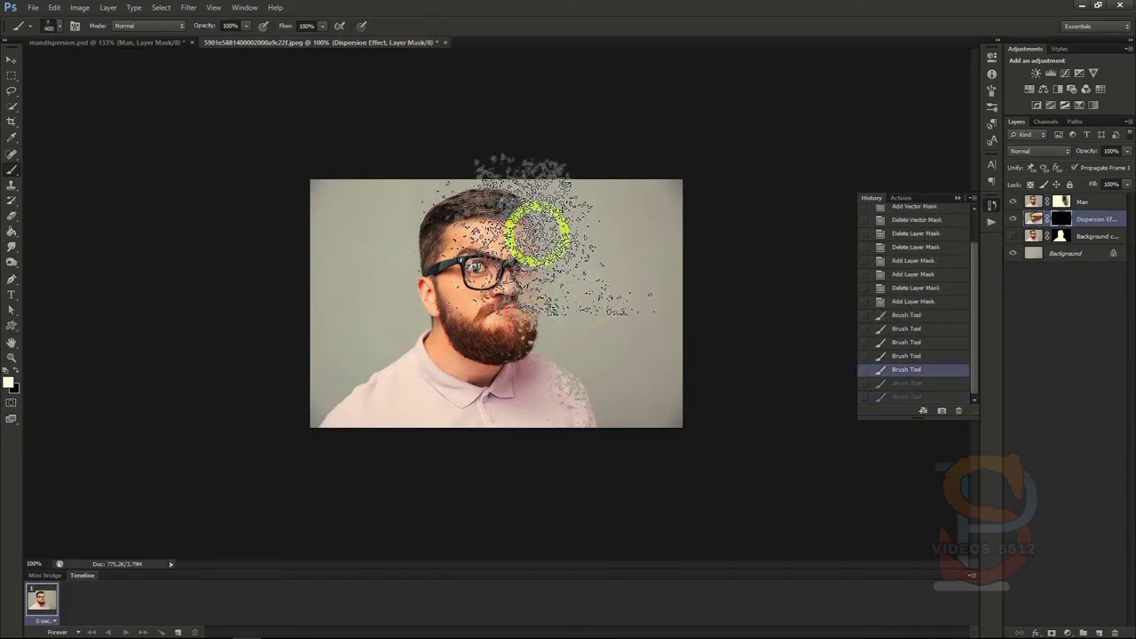
left_click(533, 229)
left_click(564, 322)
left_click(627, 373)
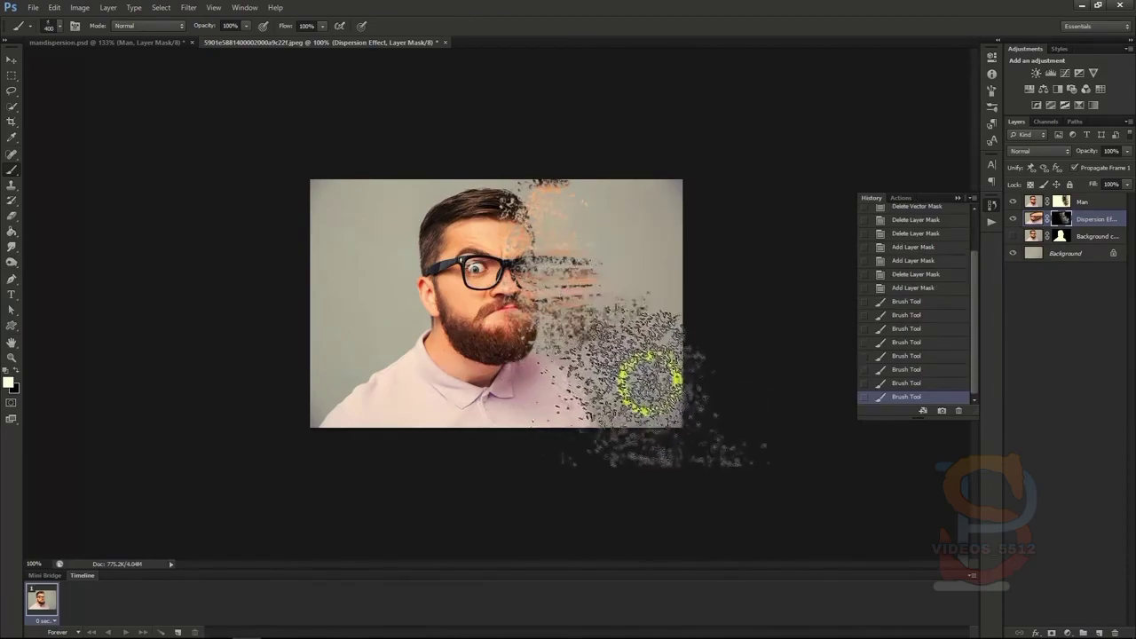
left_click(671, 325)
left_click(657, 218)
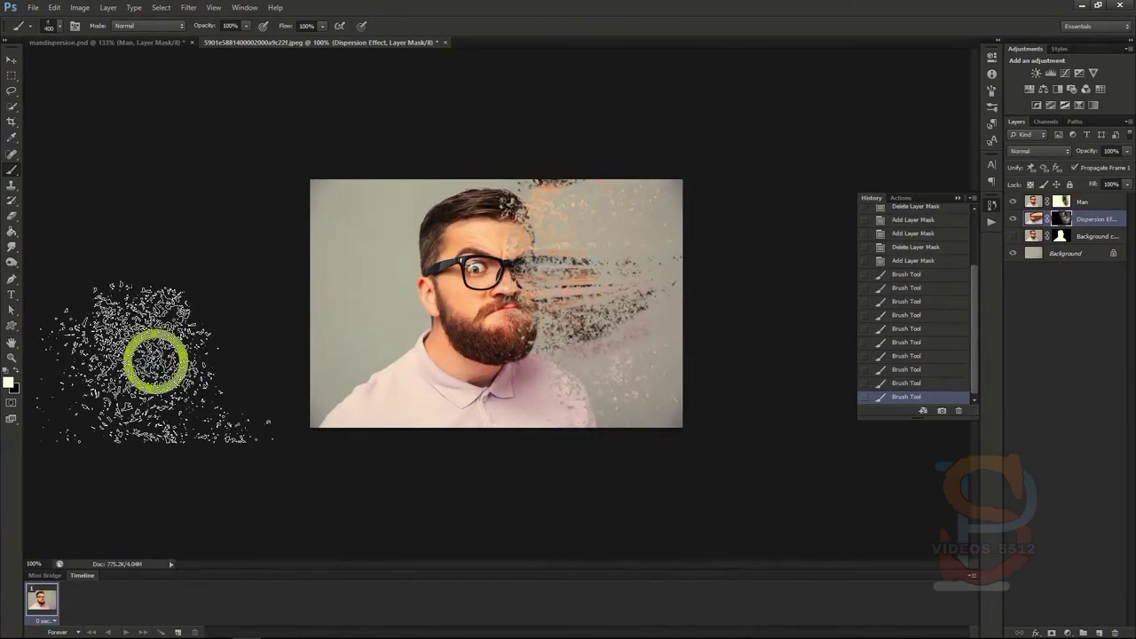